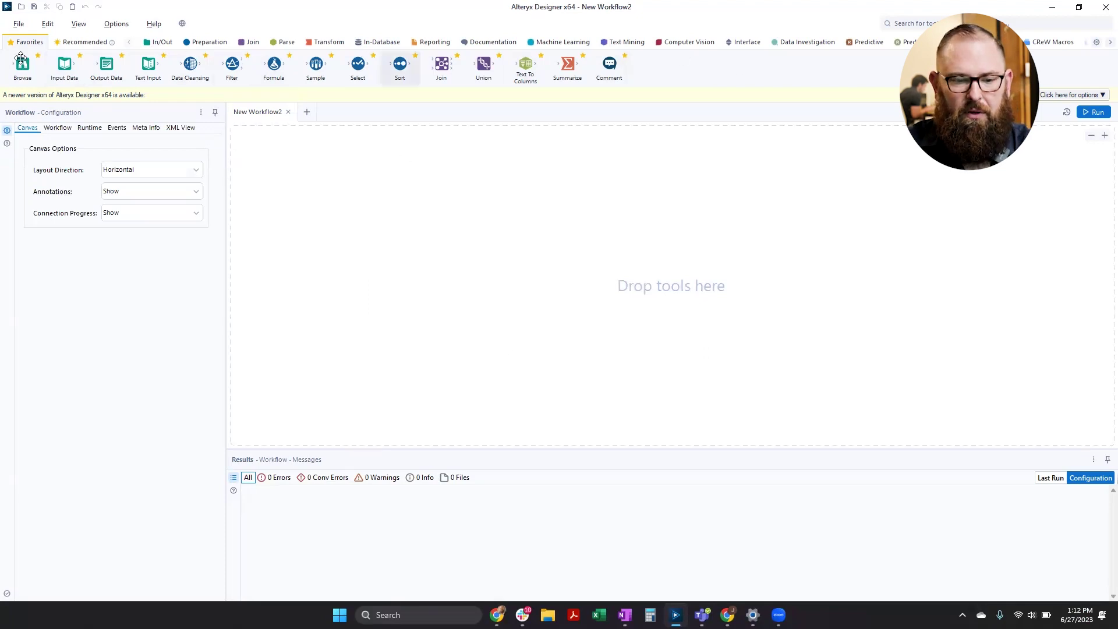
# - Place a Formula tool on the canvas, then delete it again
pyautogui.moveTo(272, 63); pyautogui.dragTo(395, 249)
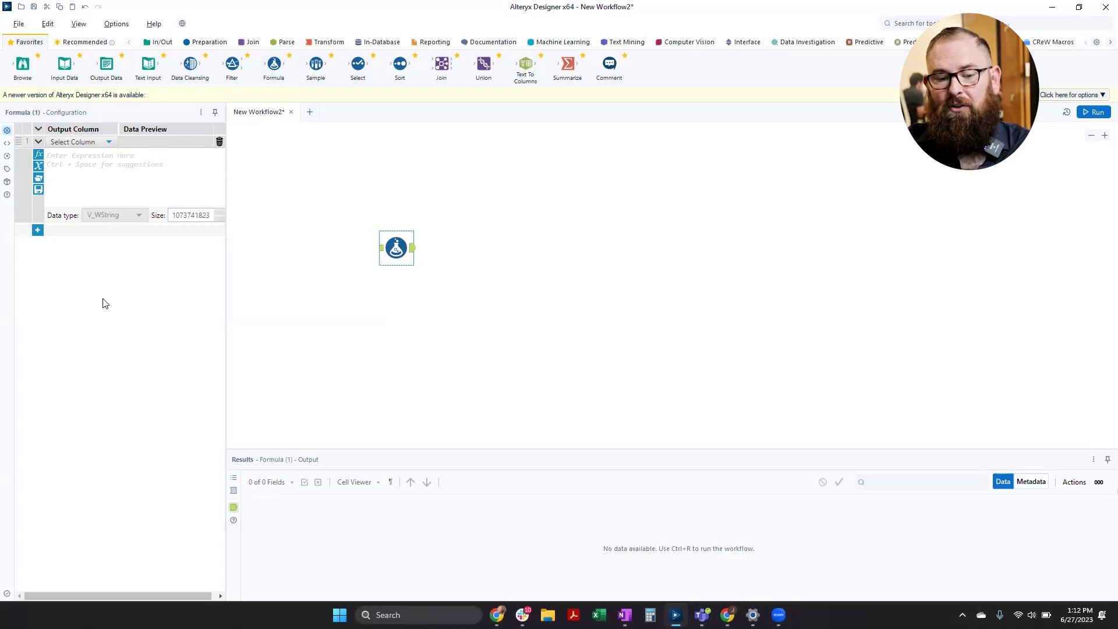
pyautogui.moveTo(327, 200); pyautogui.dragTo(534, 358)
pyautogui.click(338, 267)
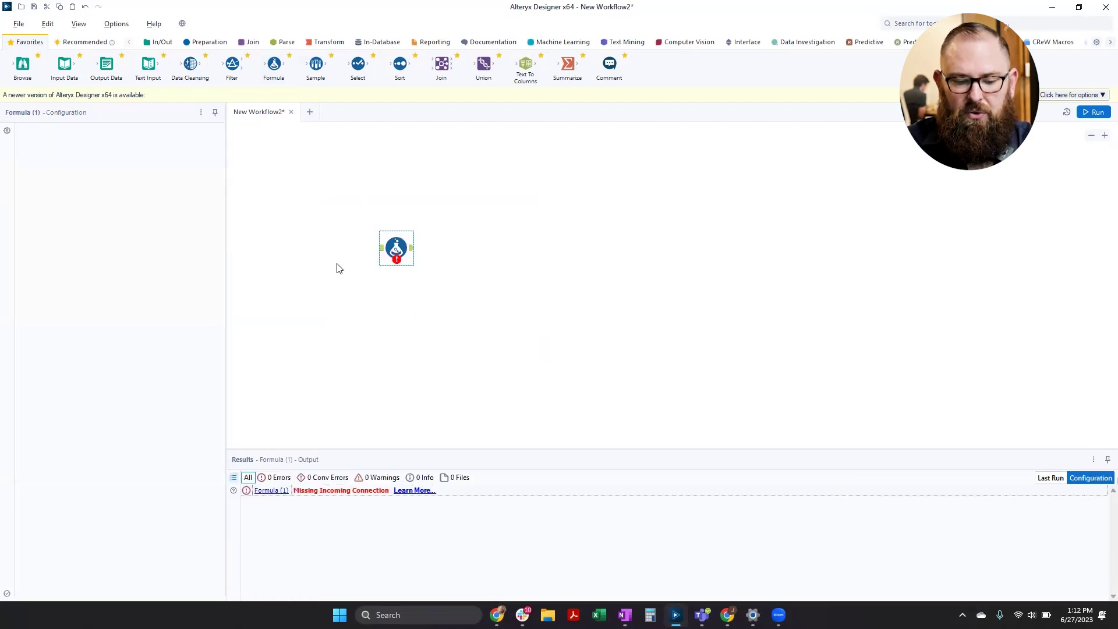
pyautogui.click(338, 267)
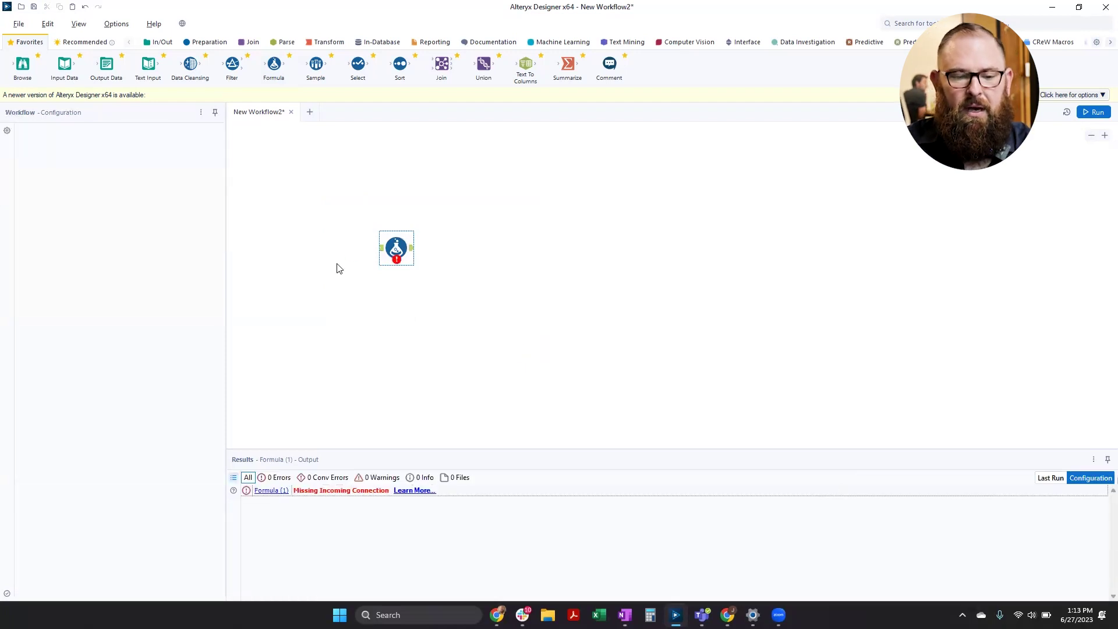
pyautogui.press('Delete')
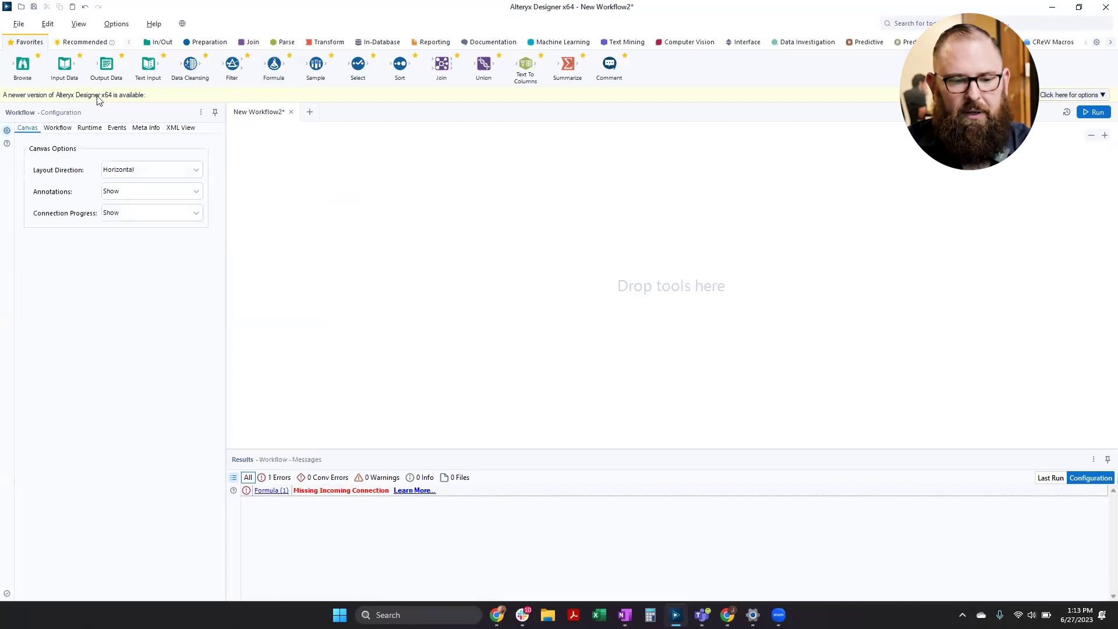
# - Add an Input Data tool and choose a Microsoft Excel .xlsx file connection
pyautogui.moveTo(64, 64); pyautogui.dragTo(320, 211)
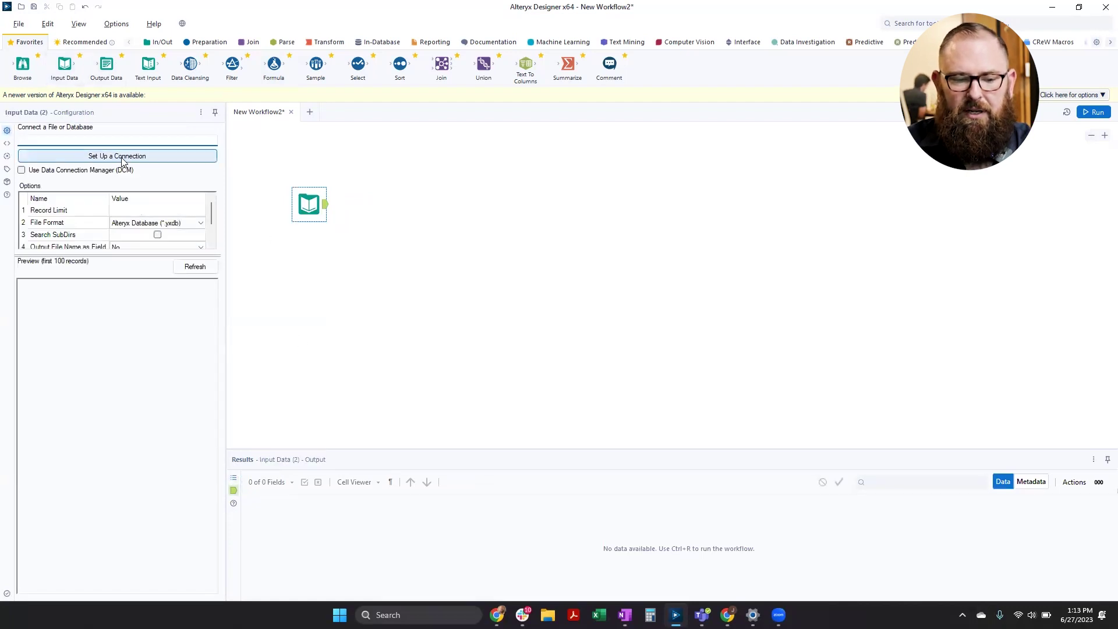
pyautogui.click(122, 161)
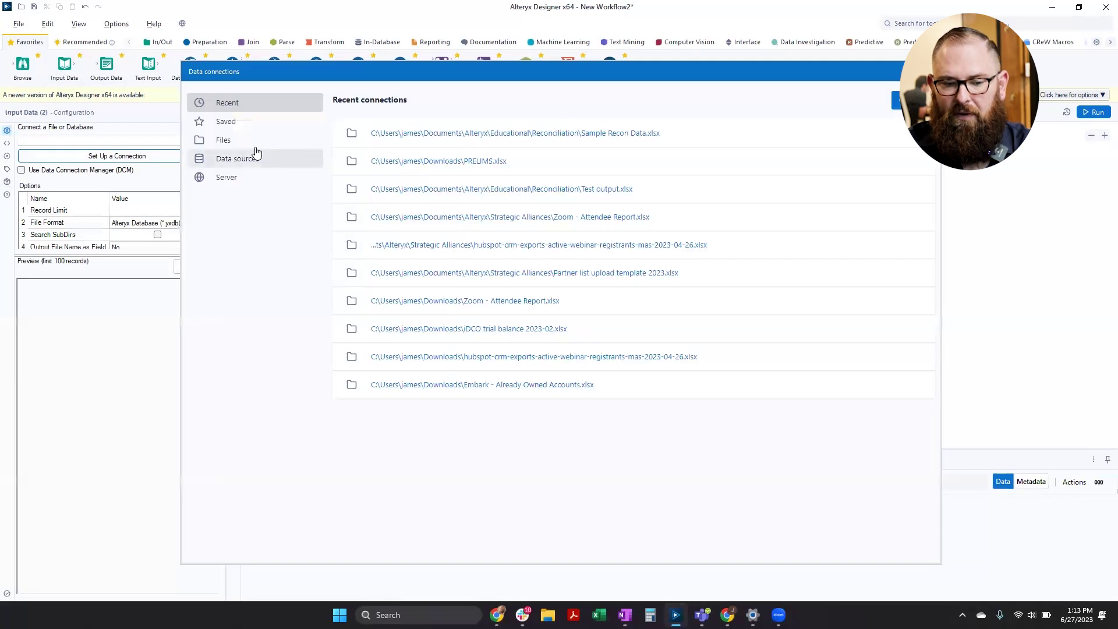
pyautogui.click(258, 146)
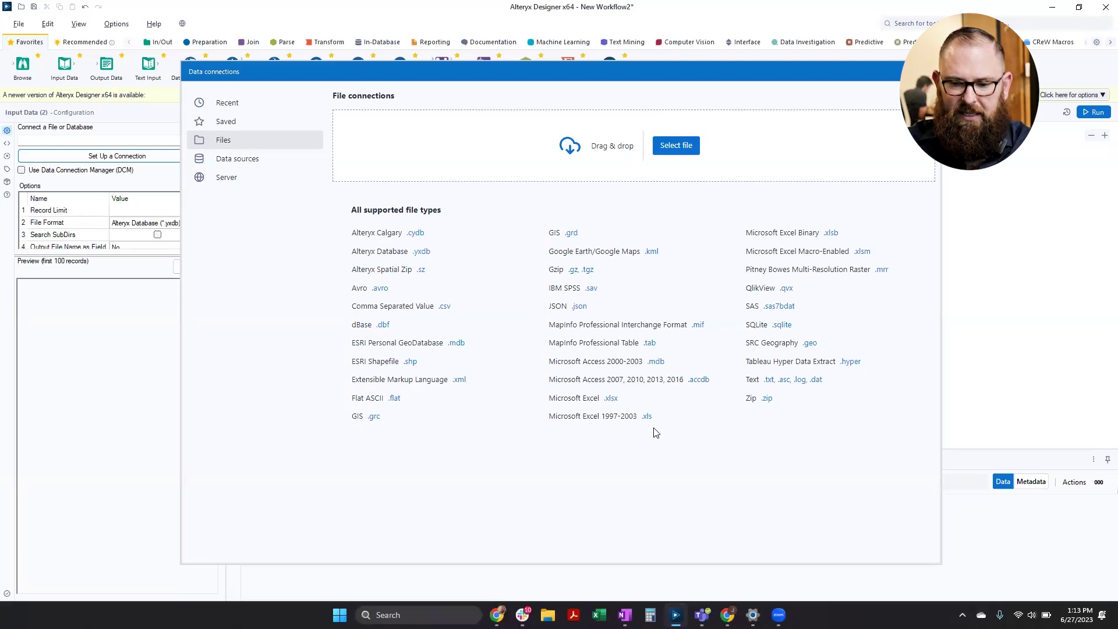
pyautogui.click(249, 159)
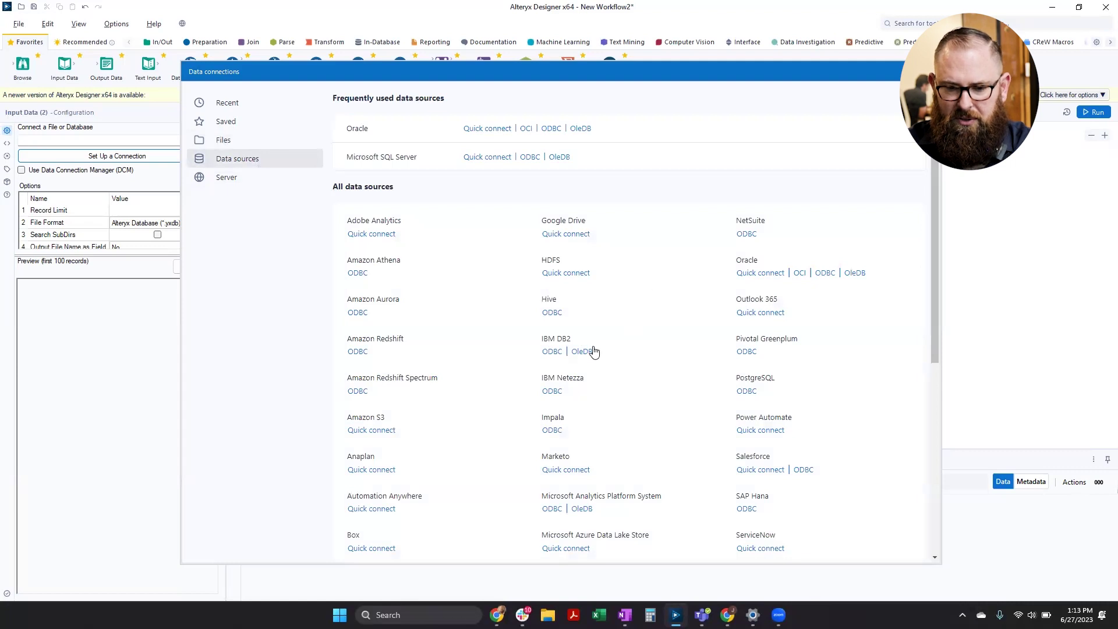
pyautogui.scroll(-6, 530, 337)
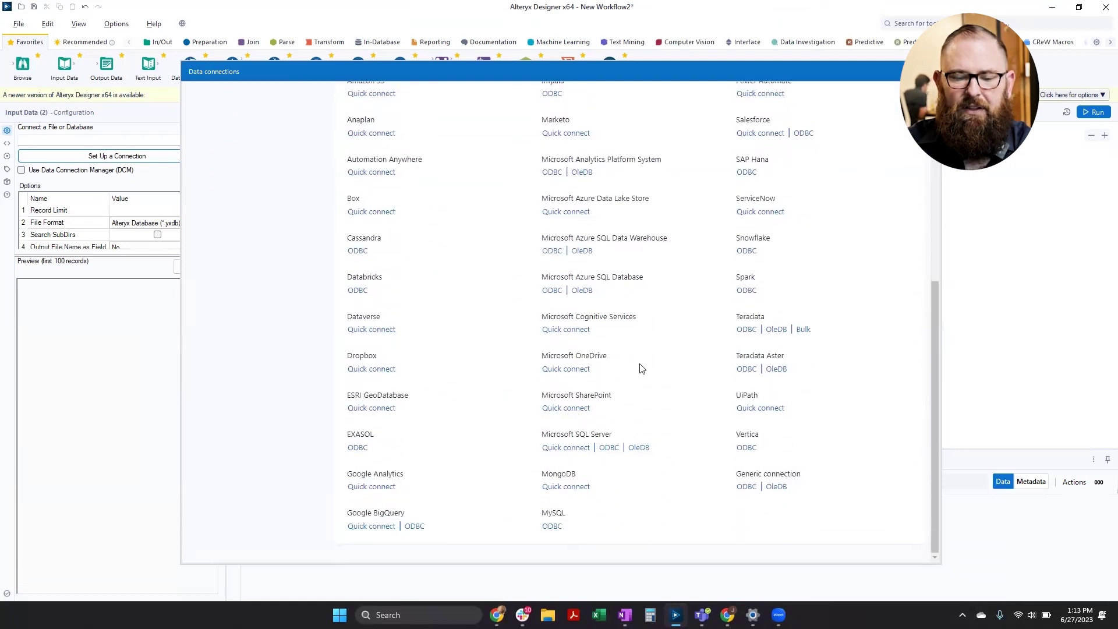
pyautogui.scroll(6, 640, 368)
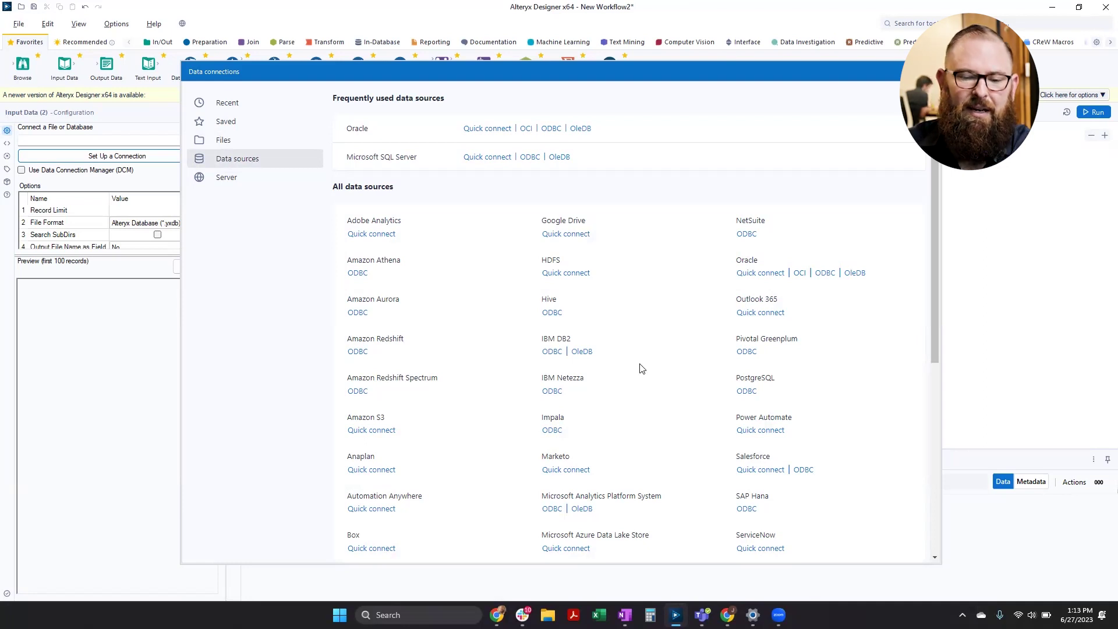
pyautogui.click(239, 141)
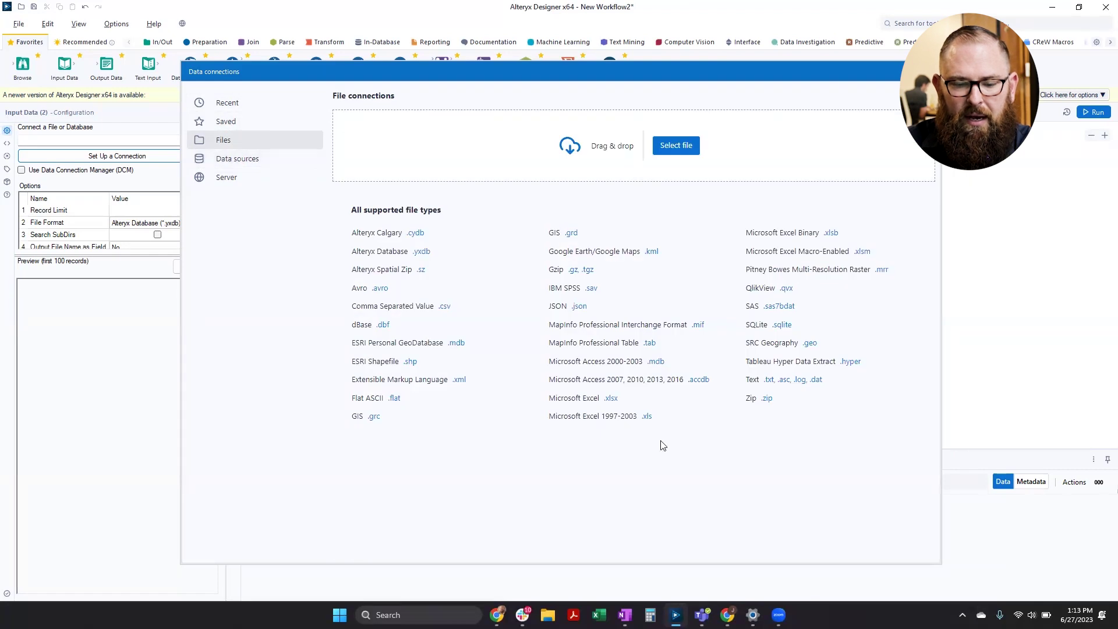
pyautogui.click(612, 399)
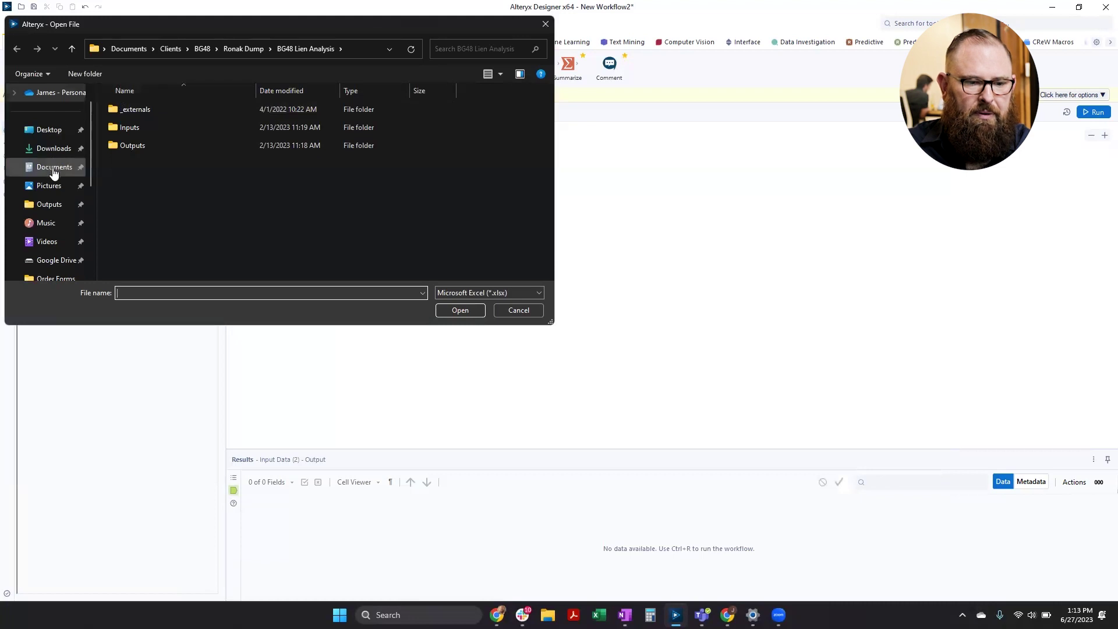
# - Connect the Input Data tool to the Old sheet of Desktop Sample Recon Data.xlsx
pyautogui.click(155, 110)
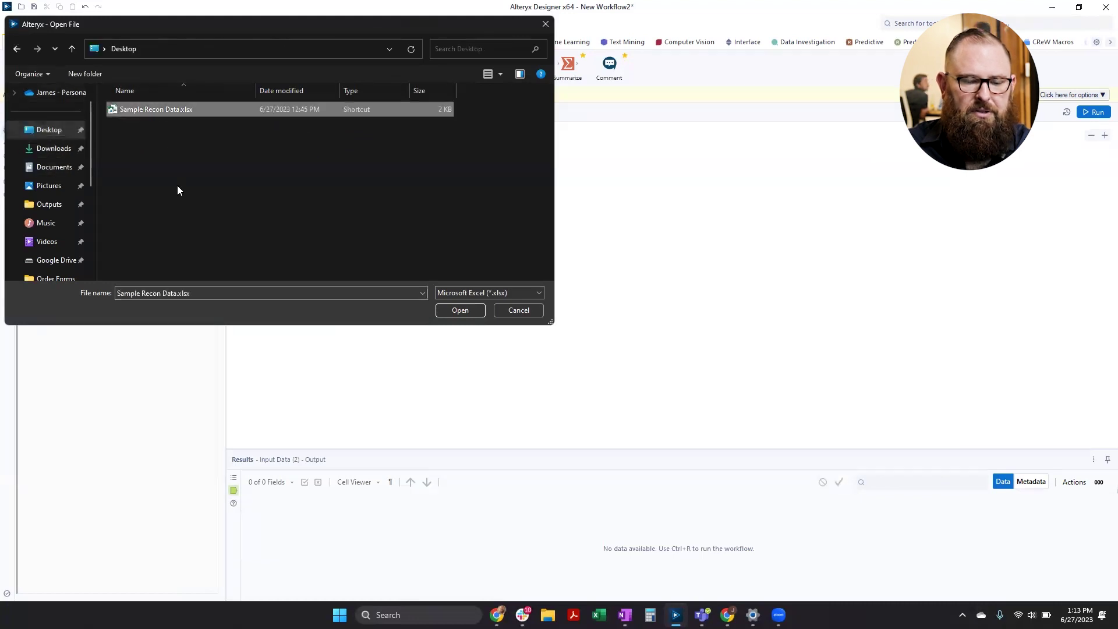
pyautogui.click(460, 310)
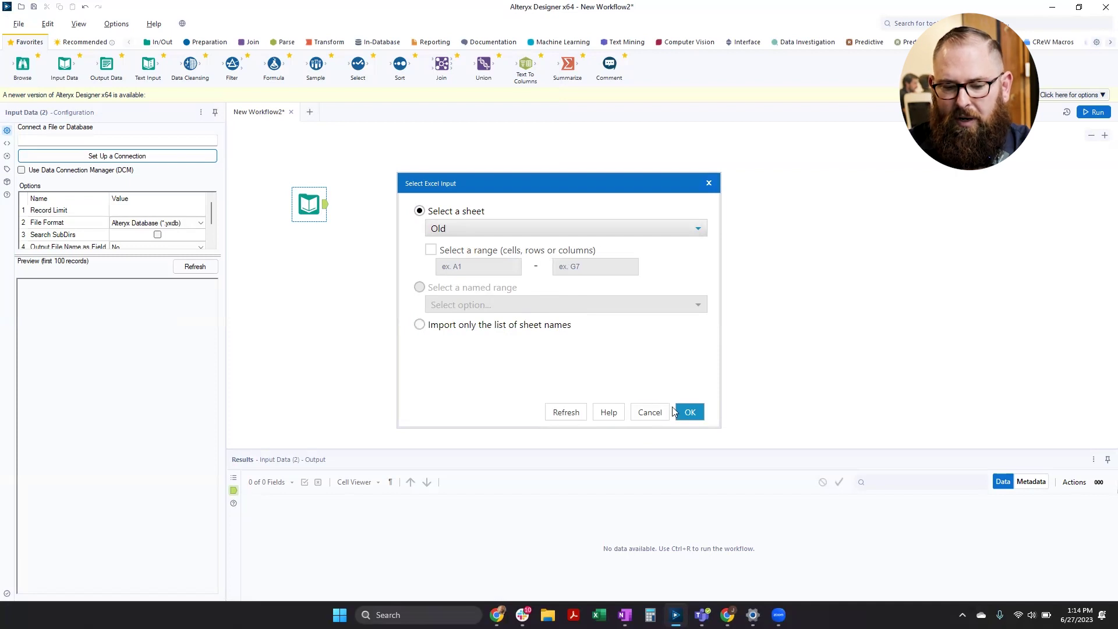
pyautogui.click(693, 414)
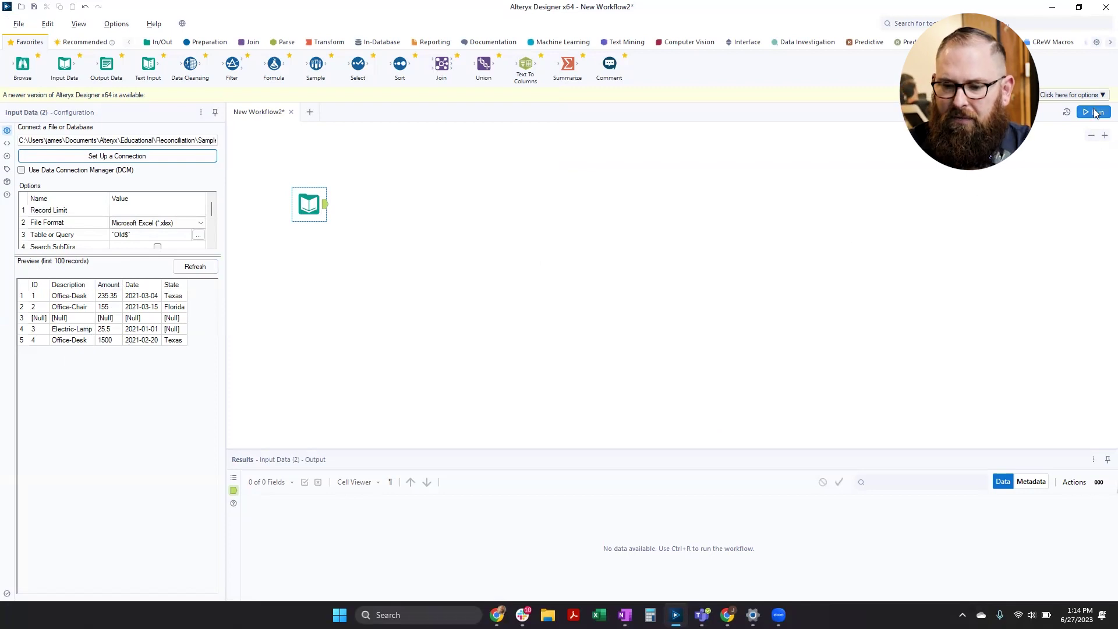
pyautogui.click(590, 209)
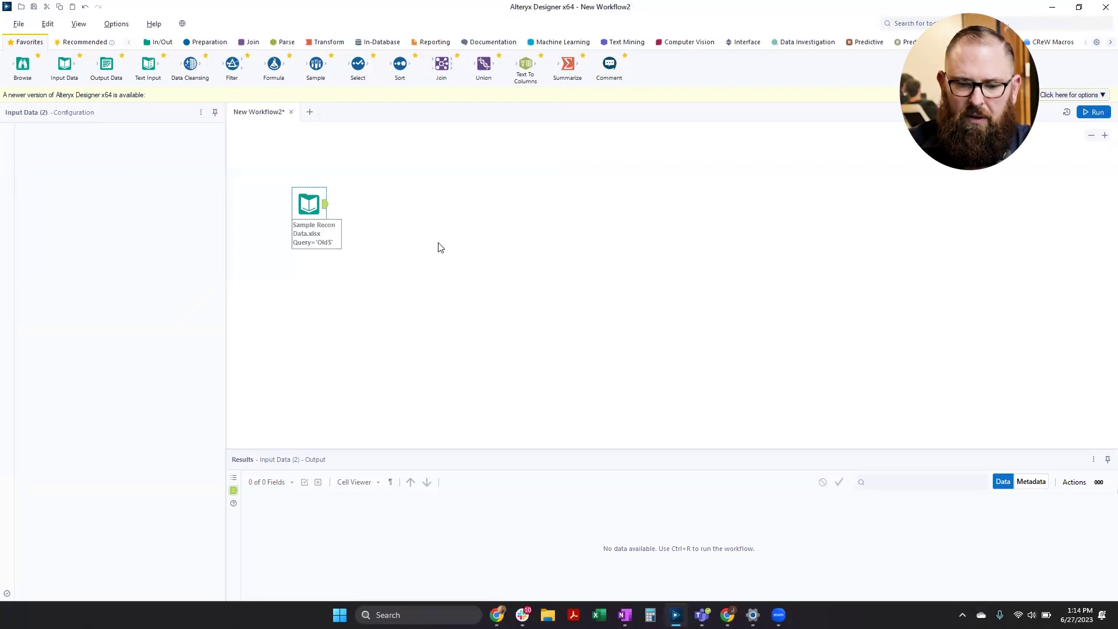
# - Run the workflow, inspect the all-null record 3, and add a Data Cleansing tool
pyautogui.hotkey('ctrl', 'r')
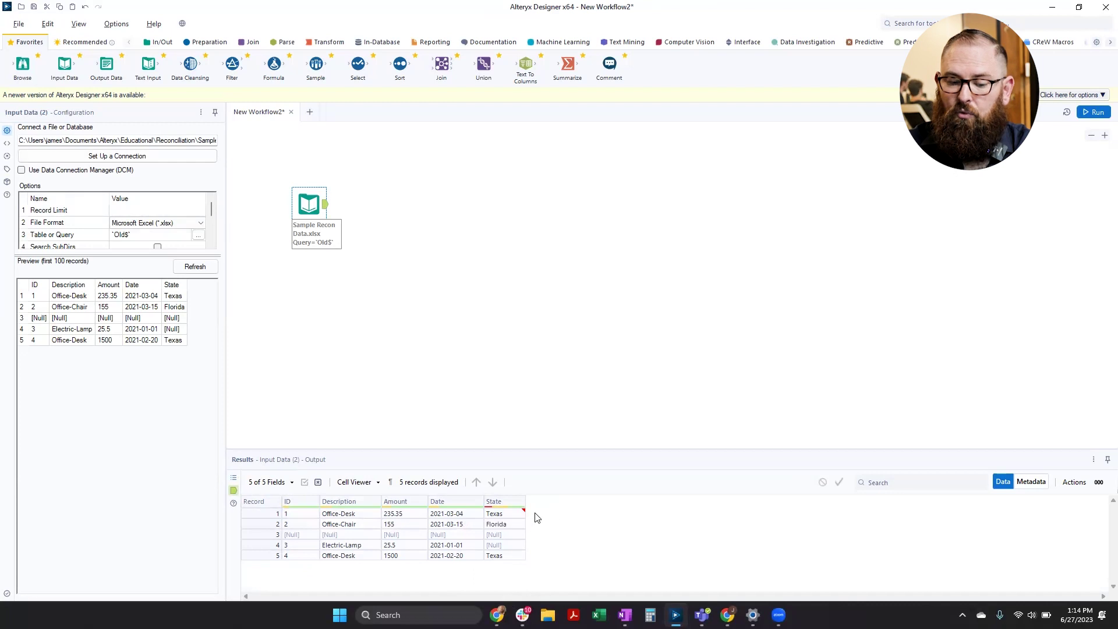
pyautogui.moveTo(521, 516)
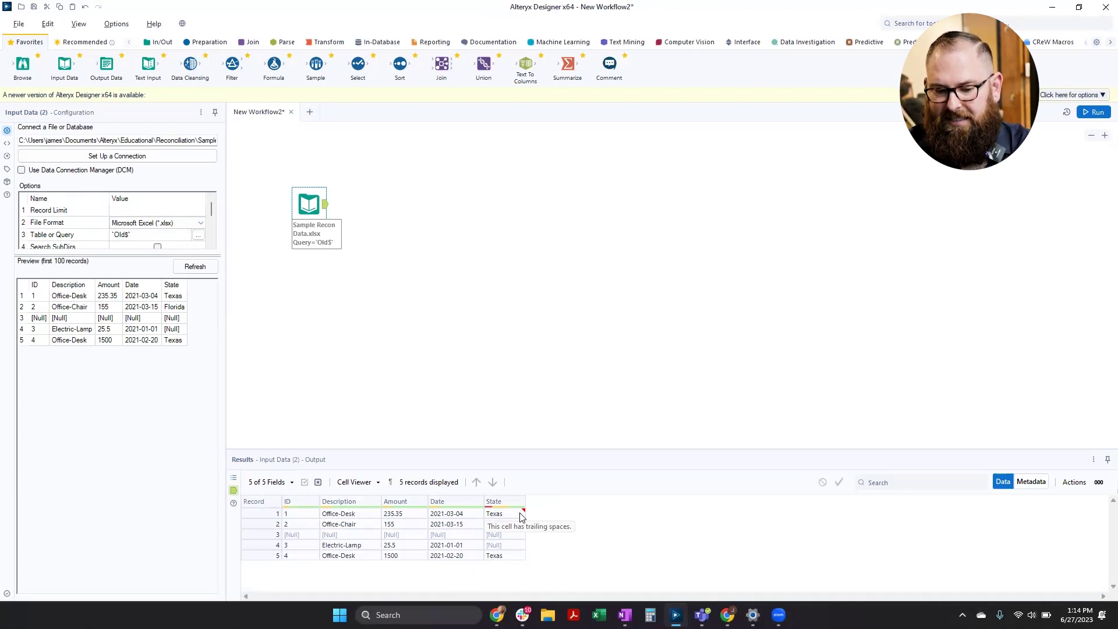
pyautogui.click(270, 534)
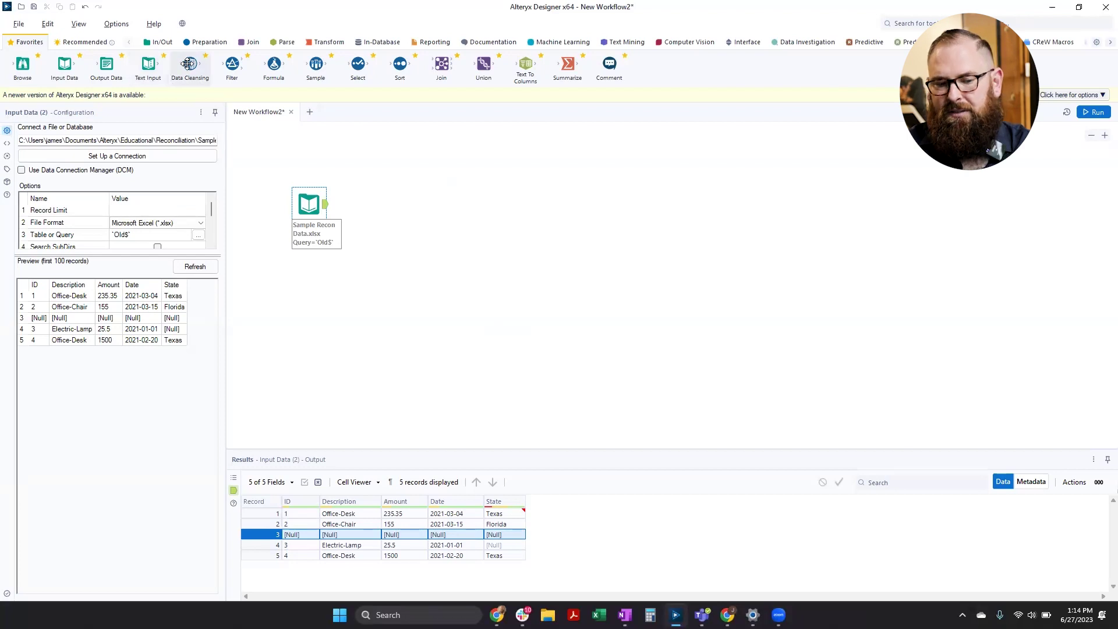
pyautogui.moveTo(188, 64); pyautogui.dragTo(399, 204)
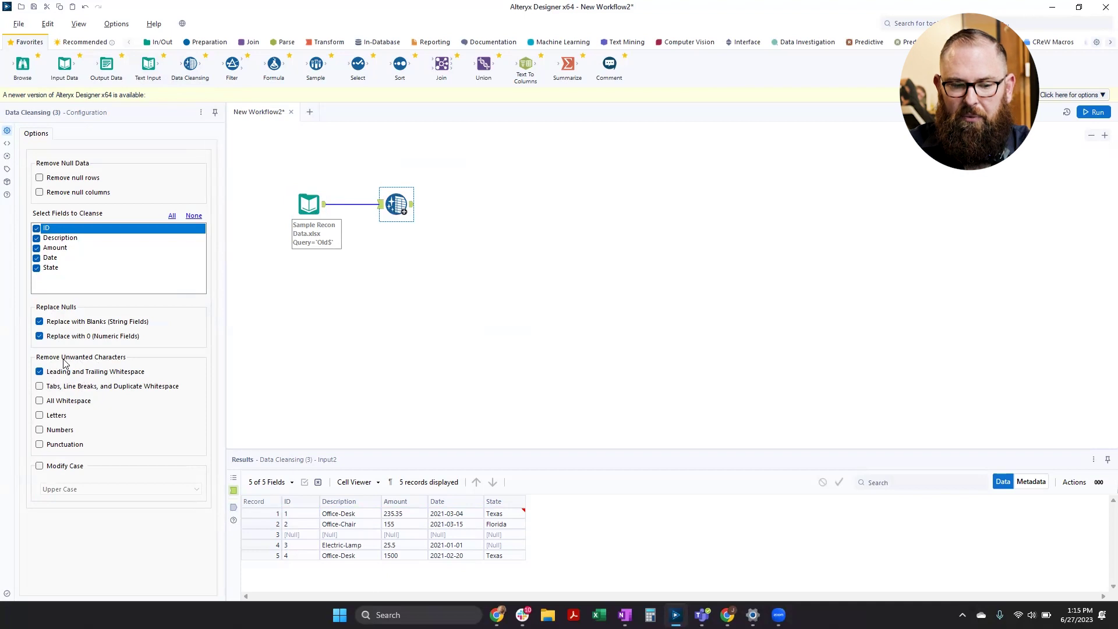
# - Enable Remove null rows in the Data Cleansing configuration and apply it
pyautogui.click(40, 178)
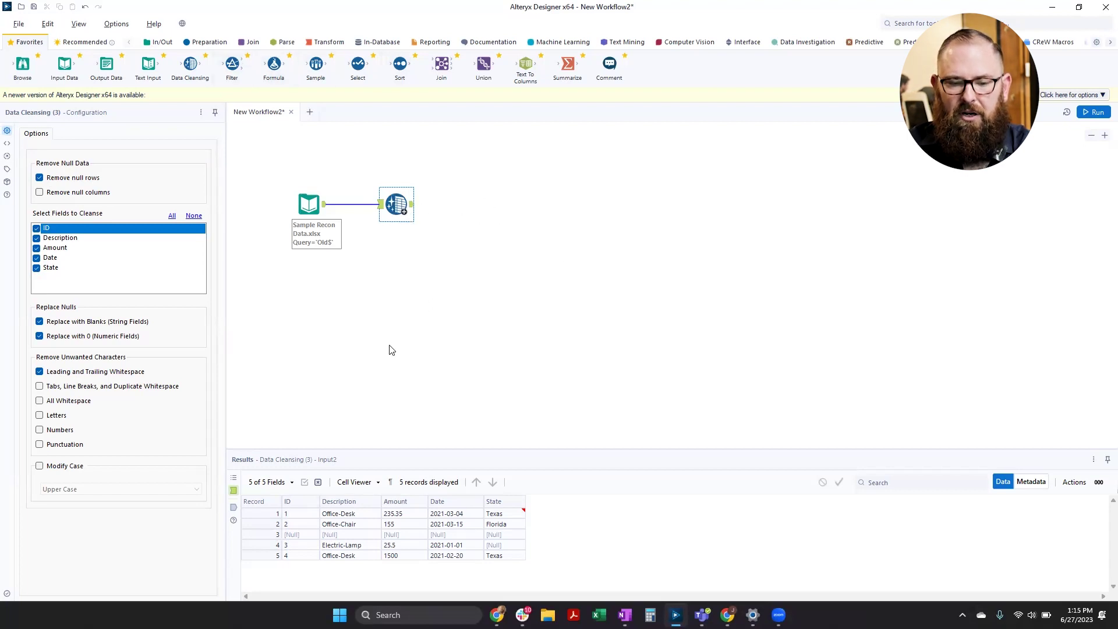
pyautogui.click(1094, 112)
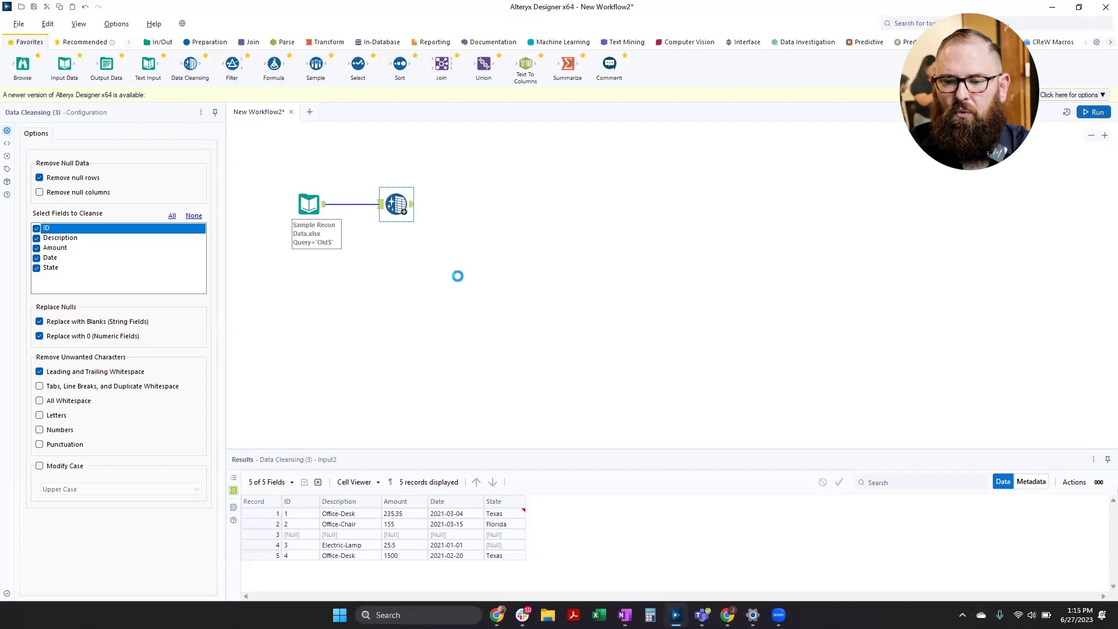
# - Run the workflow and view the Data Cleansing output, now four records
pyautogui.click(398, 294)
pyautogui.hotkey('ctrl', 'r')
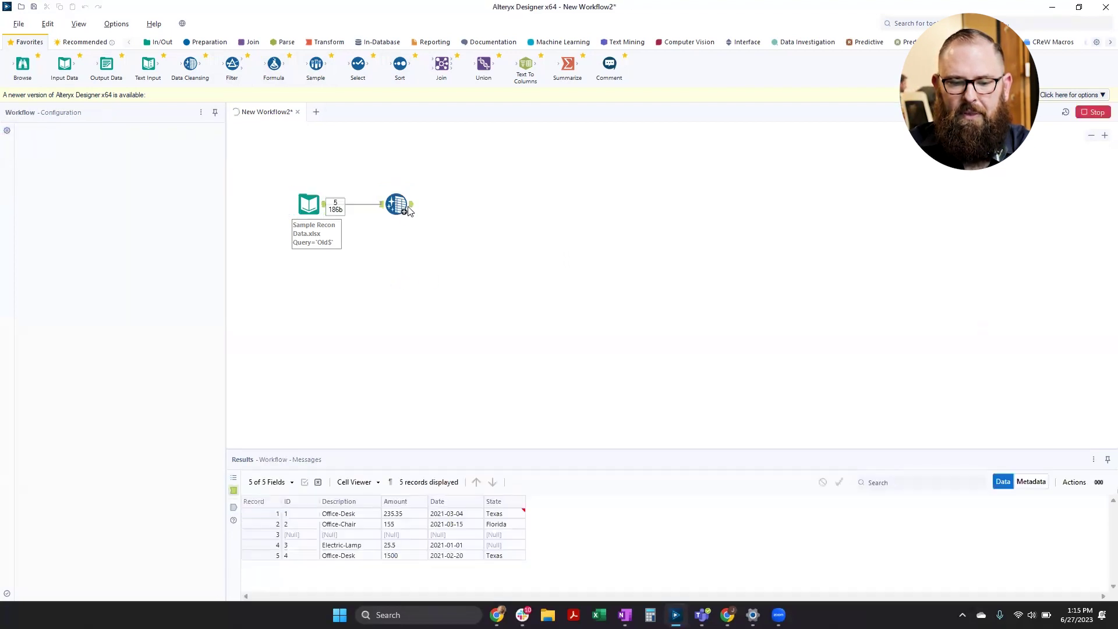
pyautogui.click(406, 208)
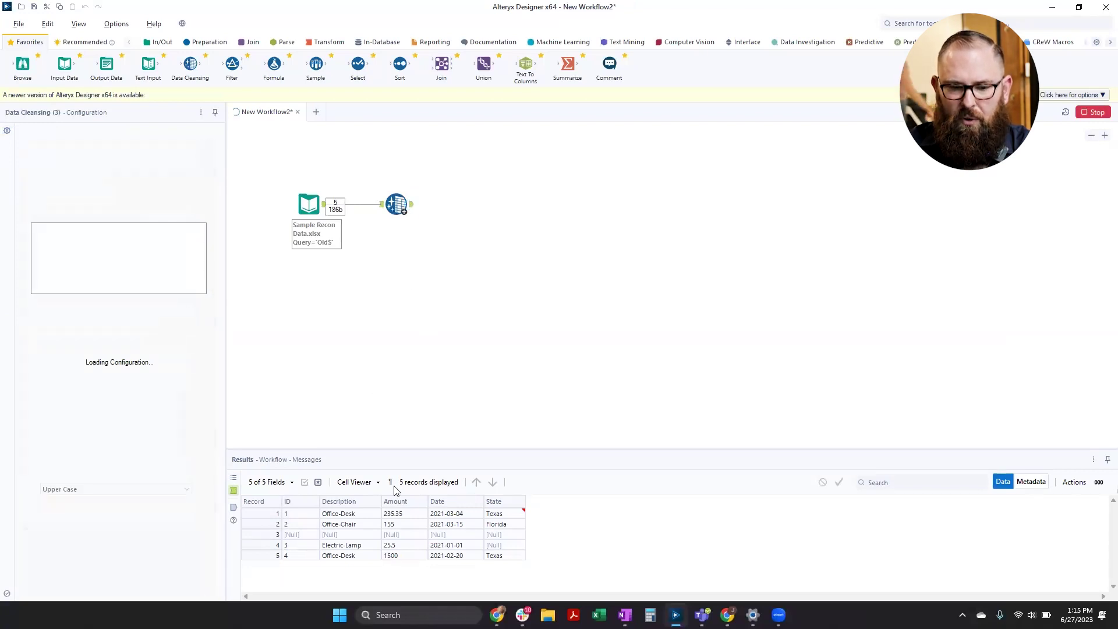
pyautogui.moveTo(514, 516)
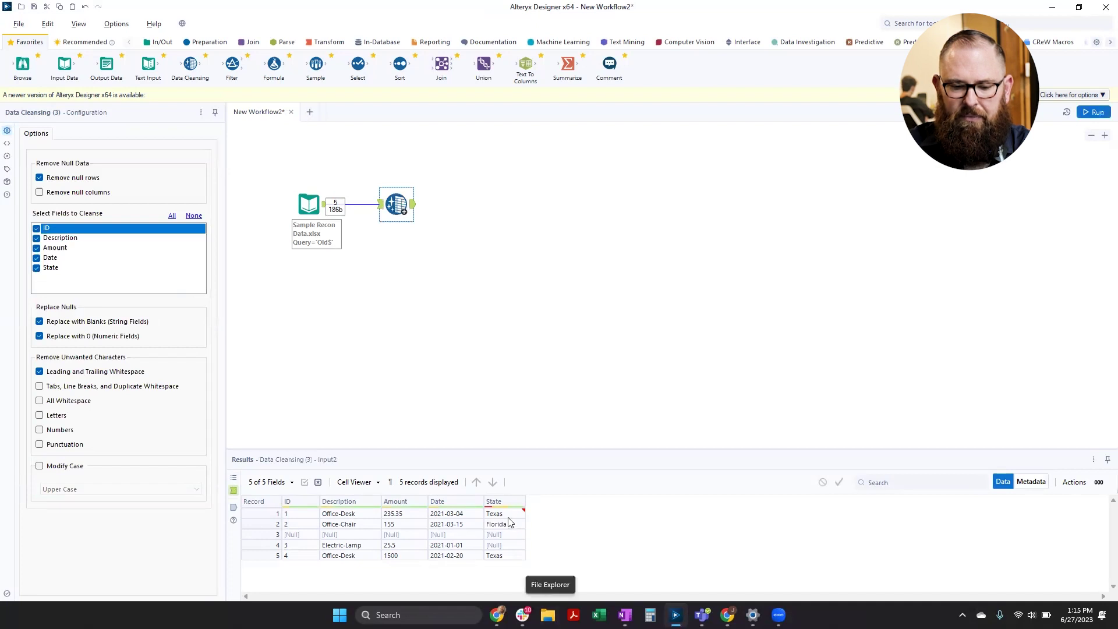
pyautogui.click(411, 206)
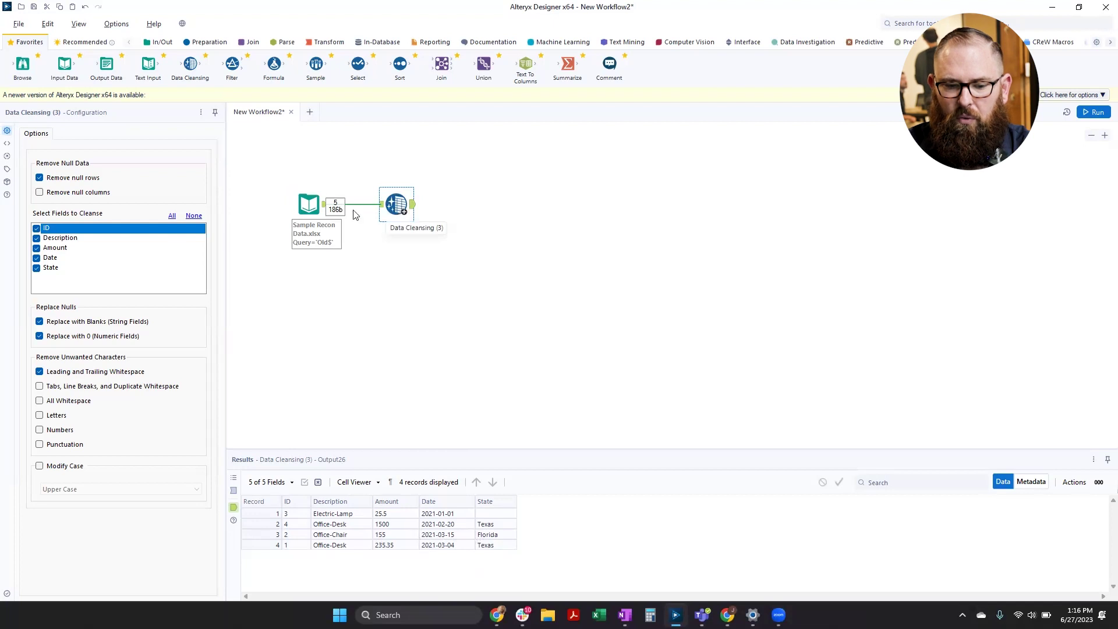
pyautogui.click(7, 170)
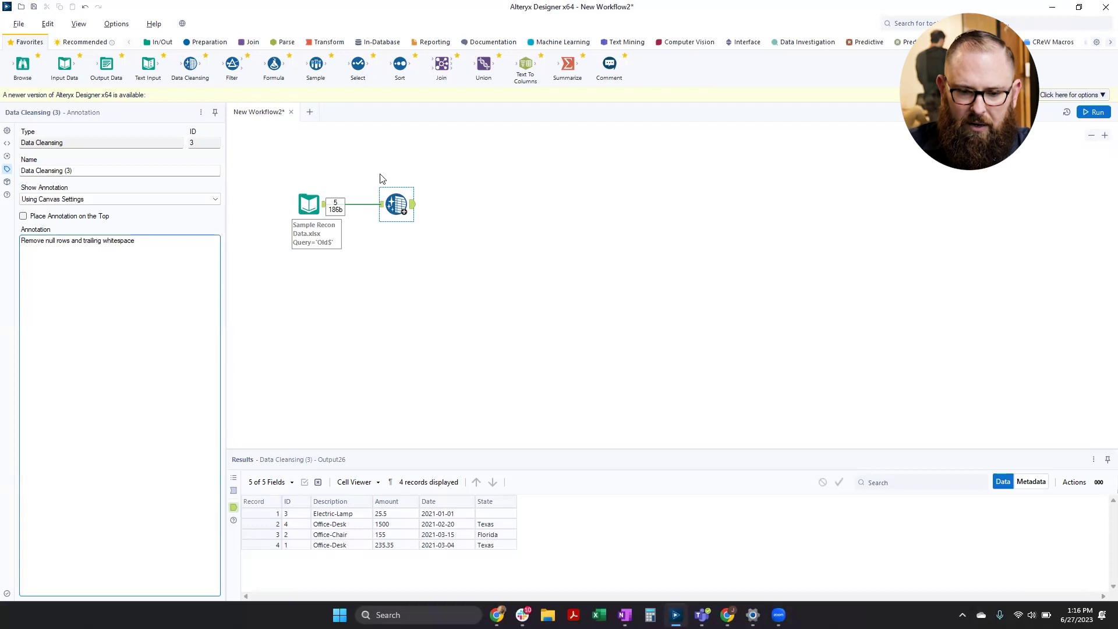
# - Rerun the workflow to display the cleansing annotation, then select the Old sheet input
pyautogui.hotkey('ctrl', 'r')
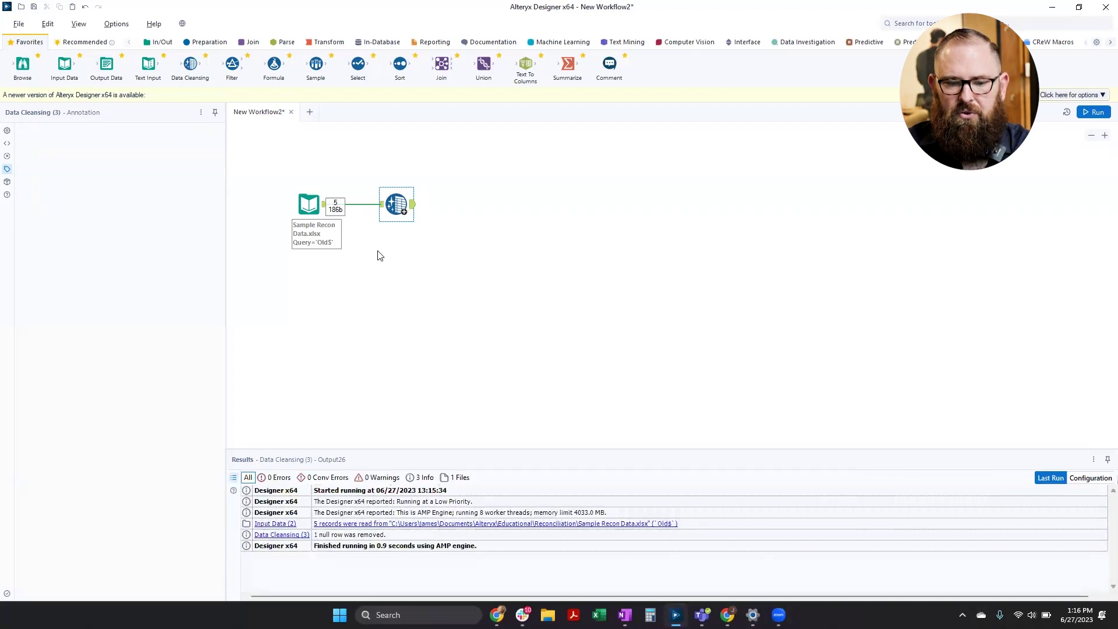
pyautogui.click(423, 247)
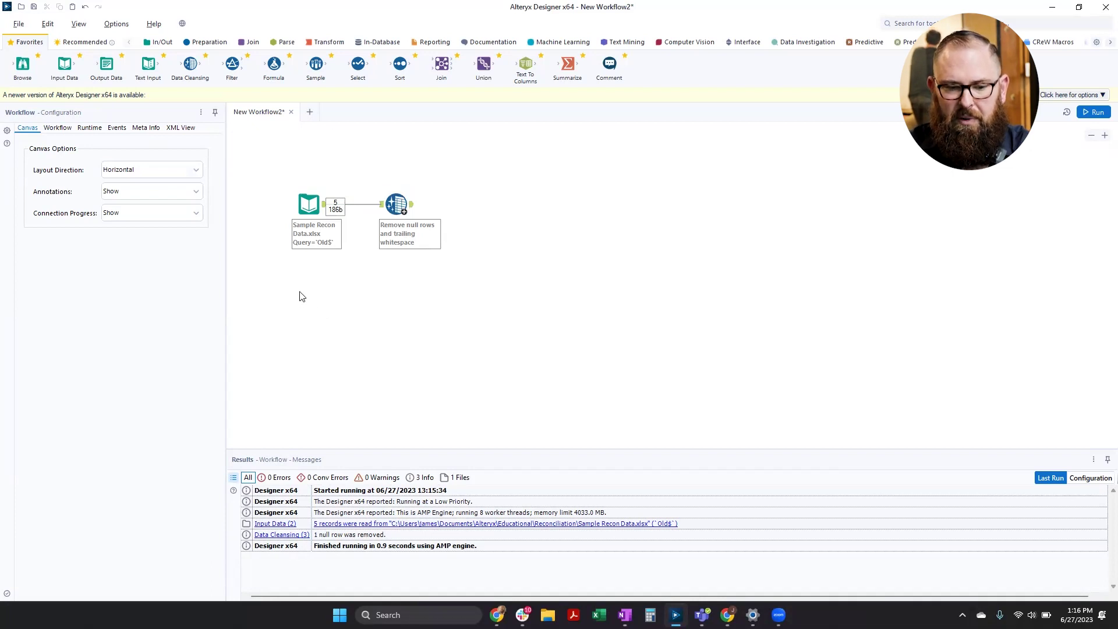
pyautogui.click(309, 206)
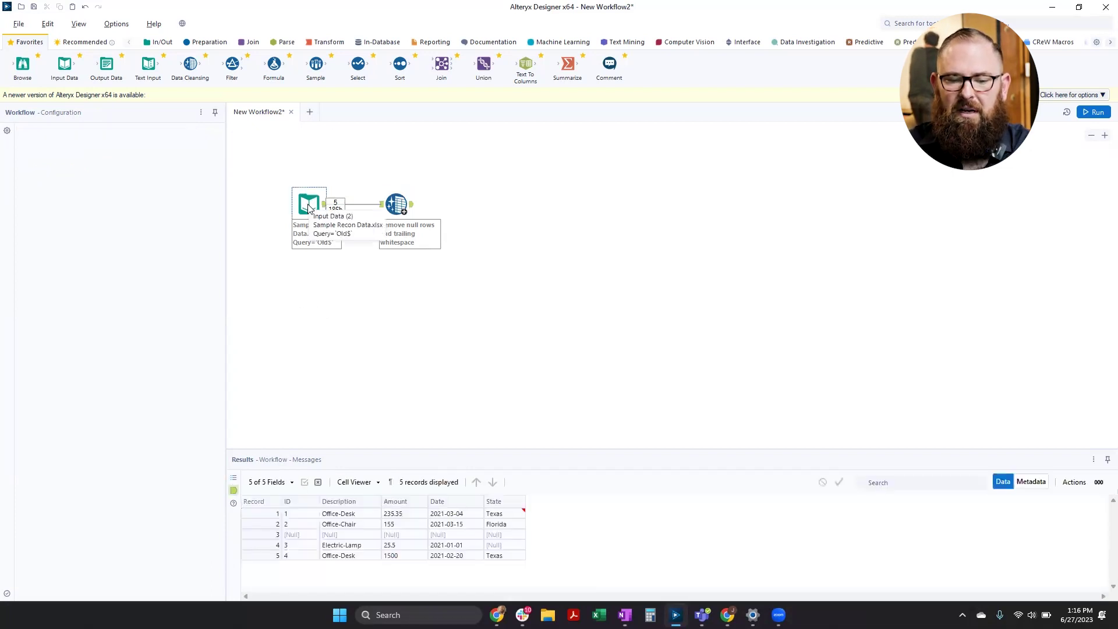
# - Copy the Old sheet Input Data tool and paste a duplicate below it
pyautogui.rightClick(309, 206)
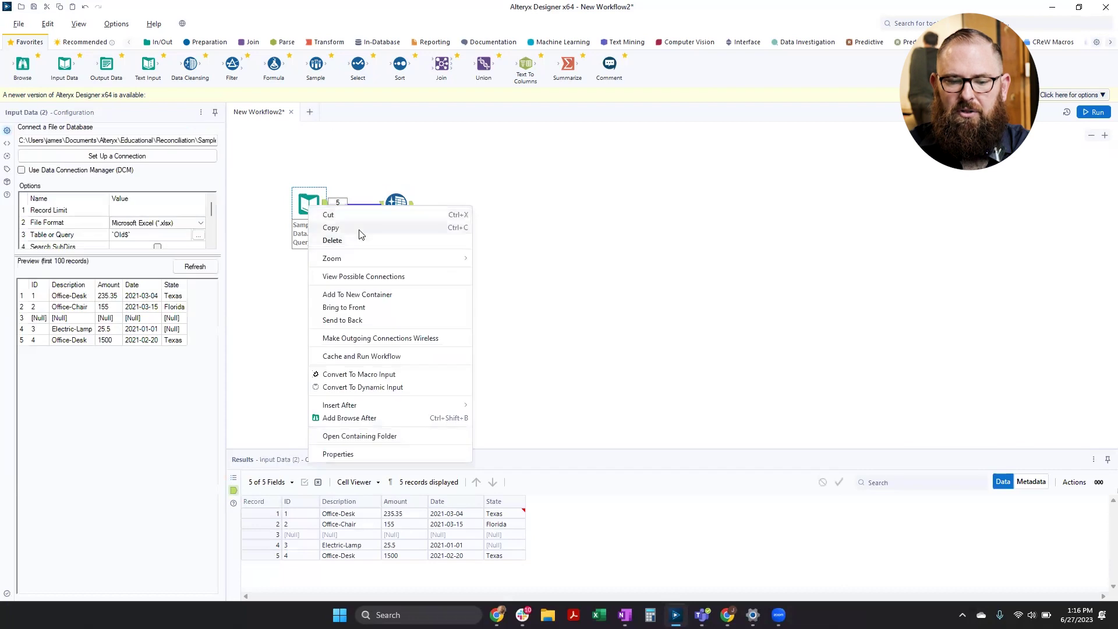
pyautogui.click(360, 233)
pyautogui.rightClick(304, 312)
pyautogui.click(330, 325)
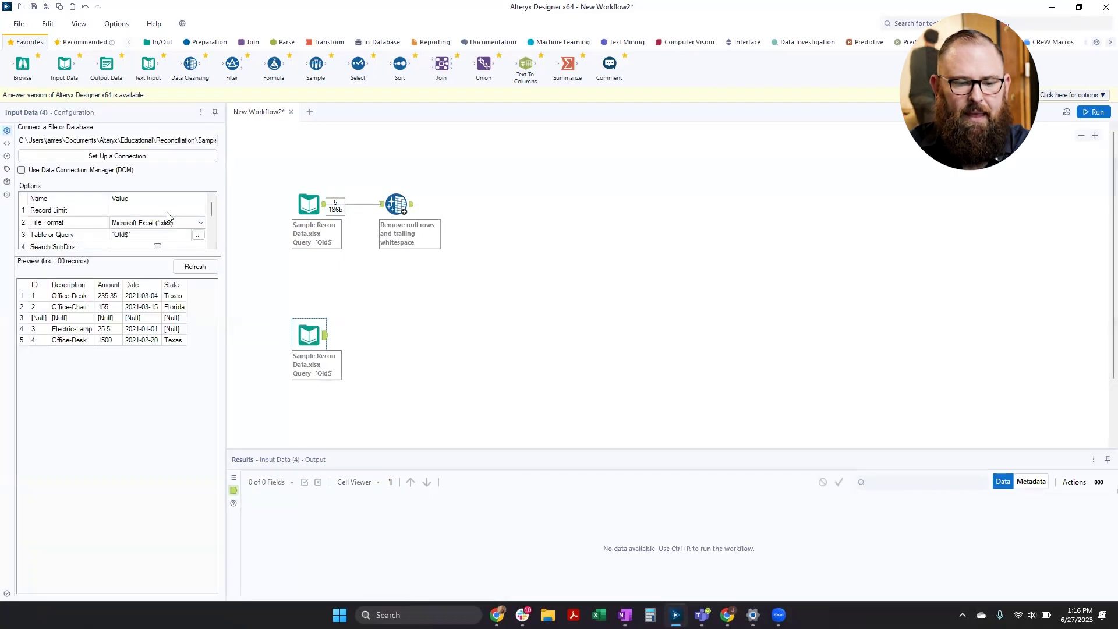
# - Point the copied input at the New sheet, starting data import on line 4
pyautogui.click(197, 237)
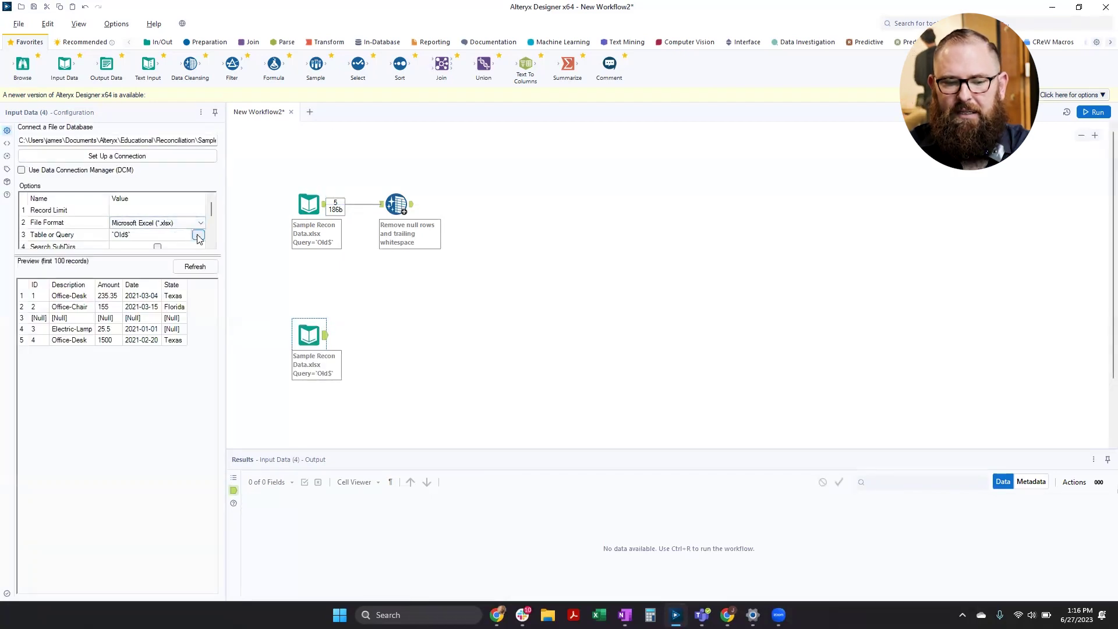
pyautogui.click(198, 236)
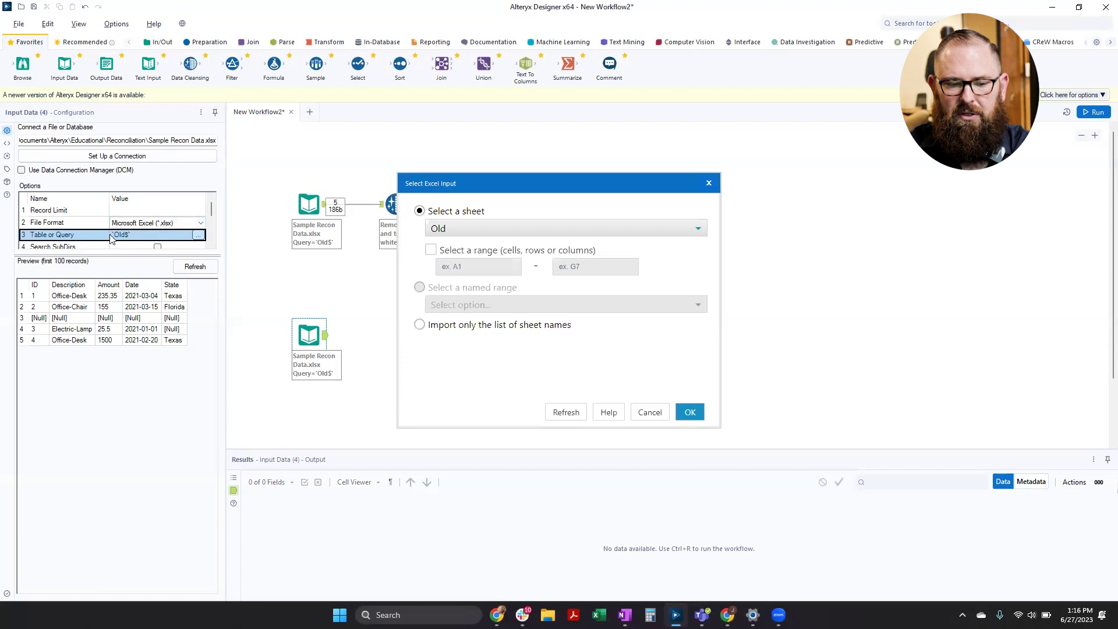
pyautogui.click(499, 228)
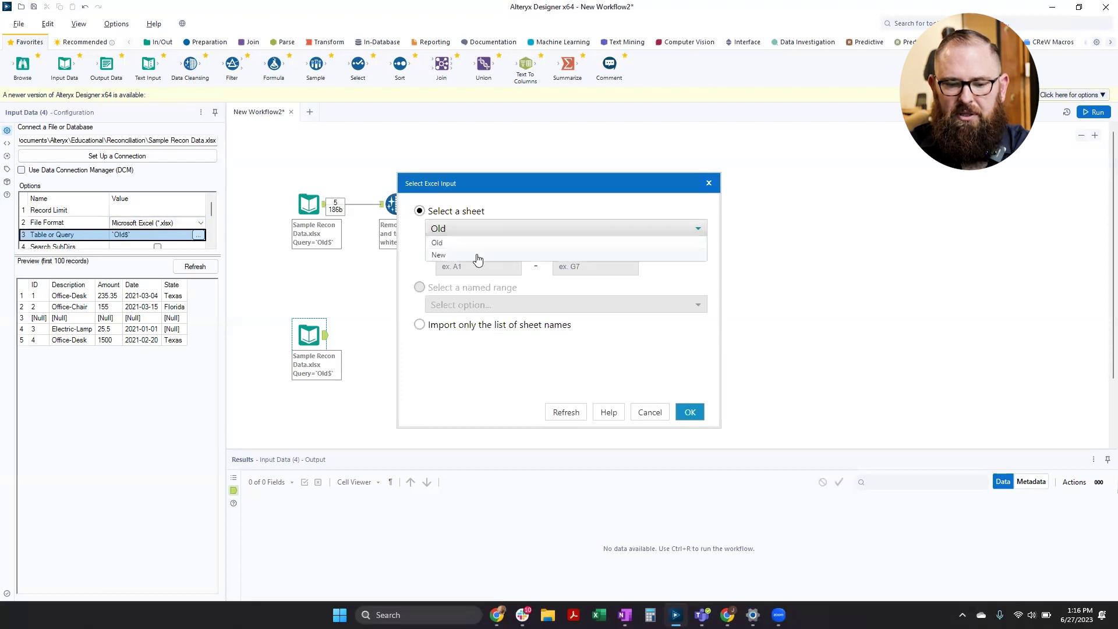
pyautogui.click(477, 256)
pyautogui.click(689, 412)
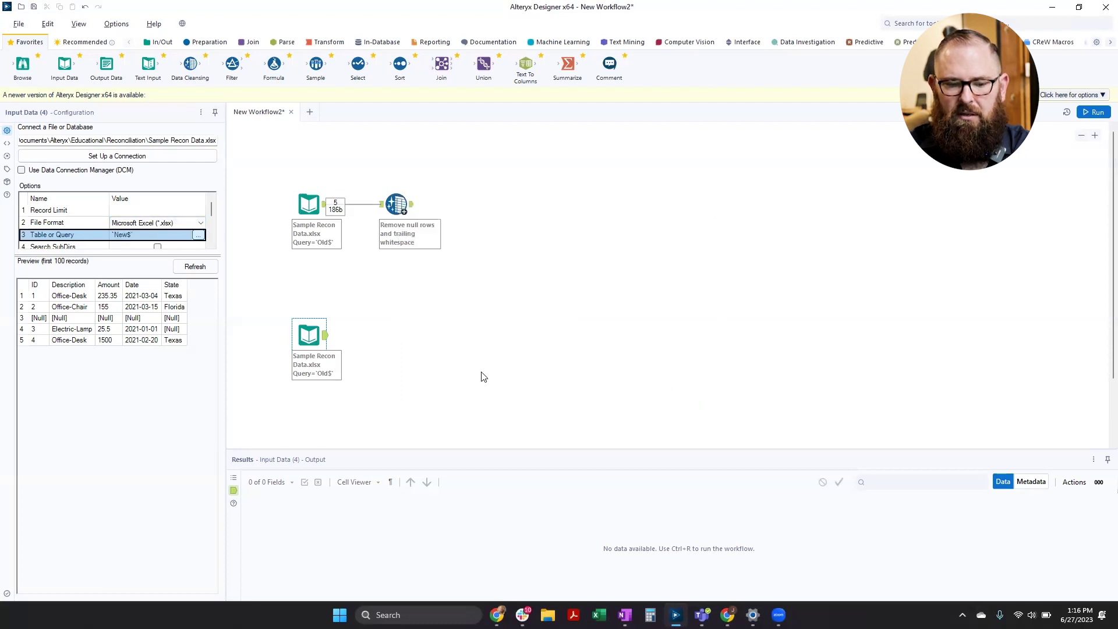
pyautogui.click(203, 270)
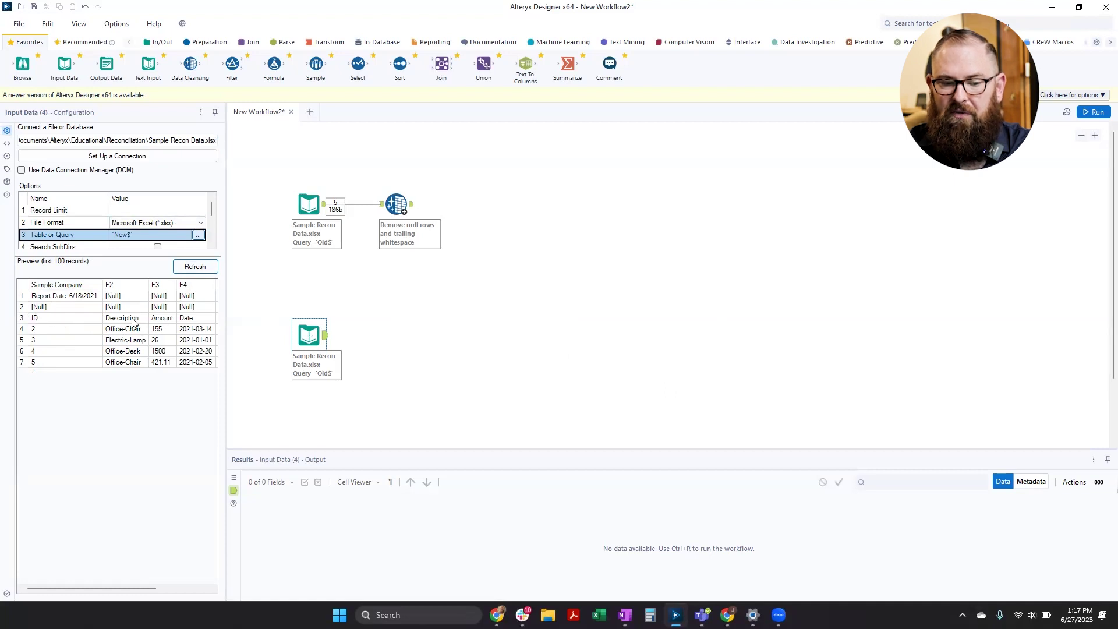
pyautogui.scroll(-2, 213, 211)
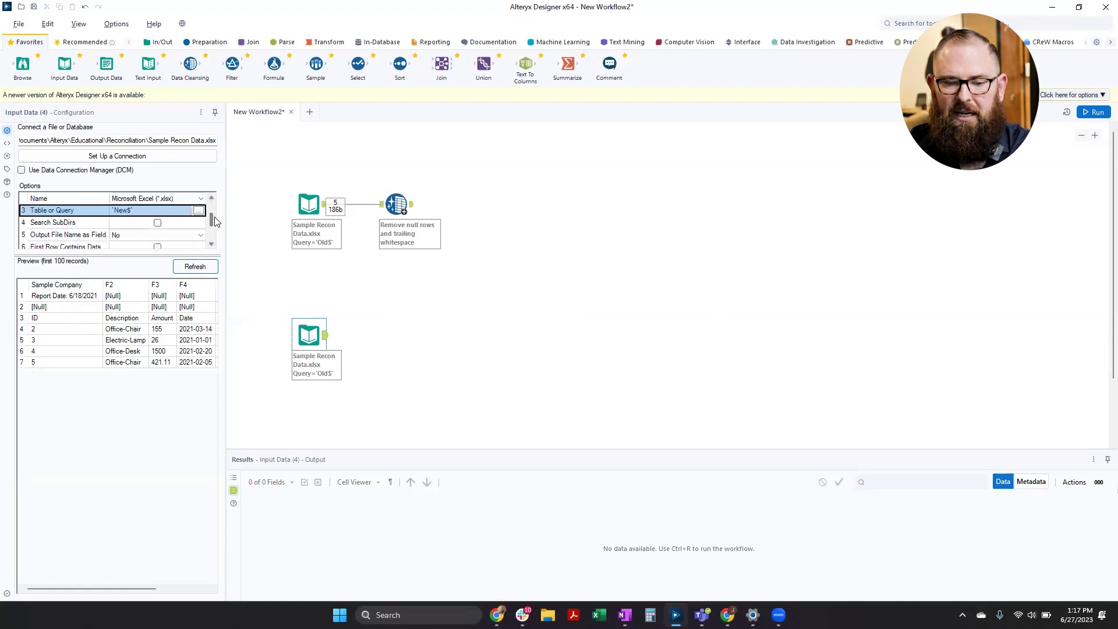
pyautogui.click(148, 222)
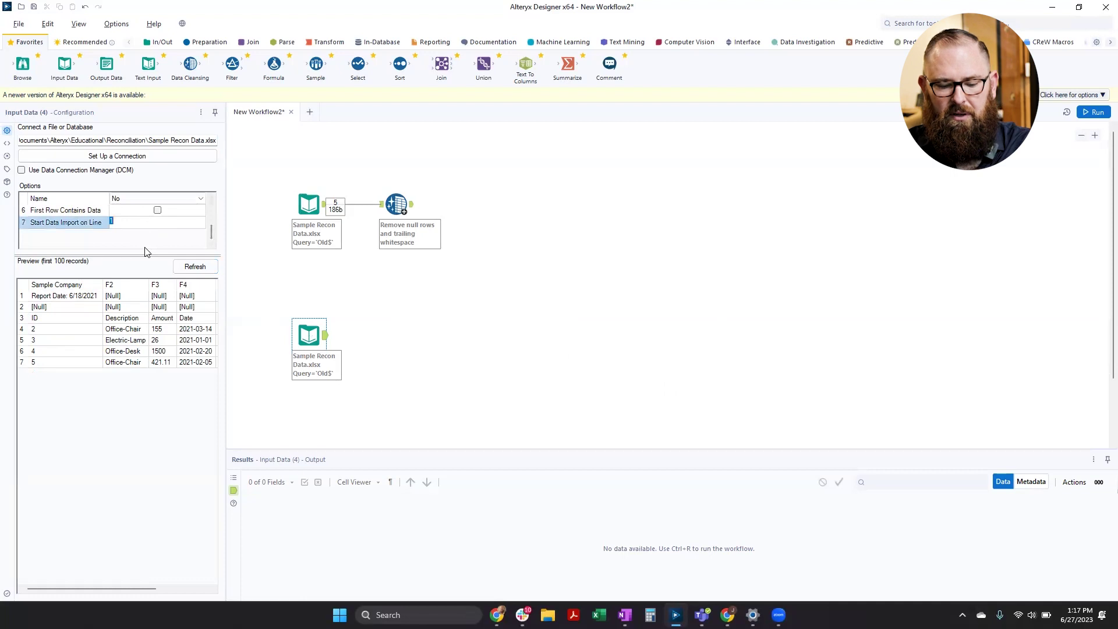
pyautogui.click(204, 270)
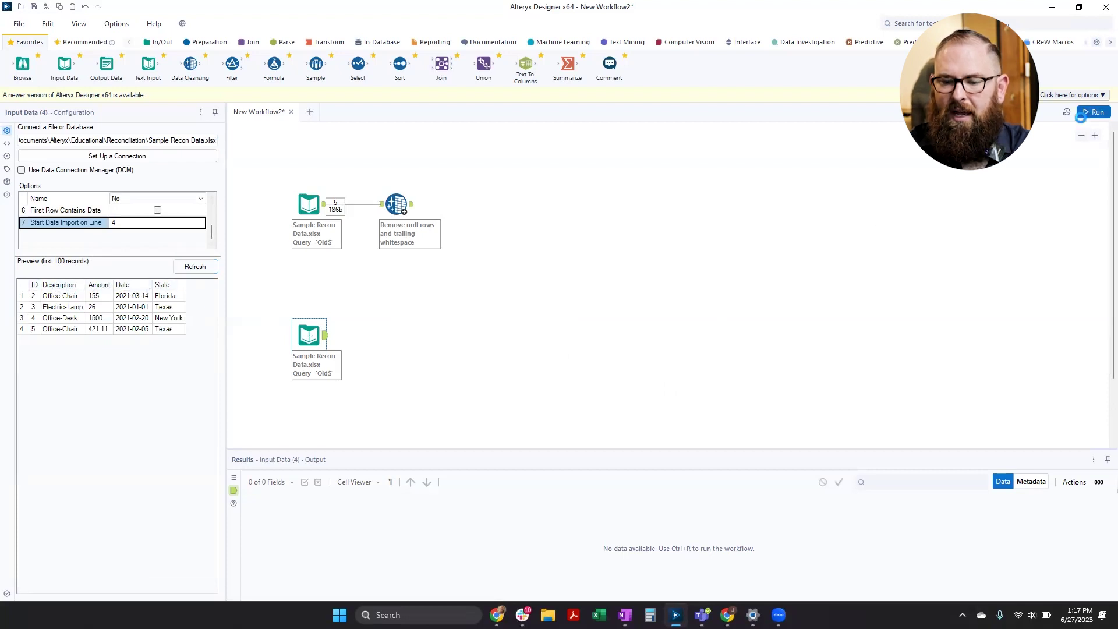
pyautogui.click(450, 339)
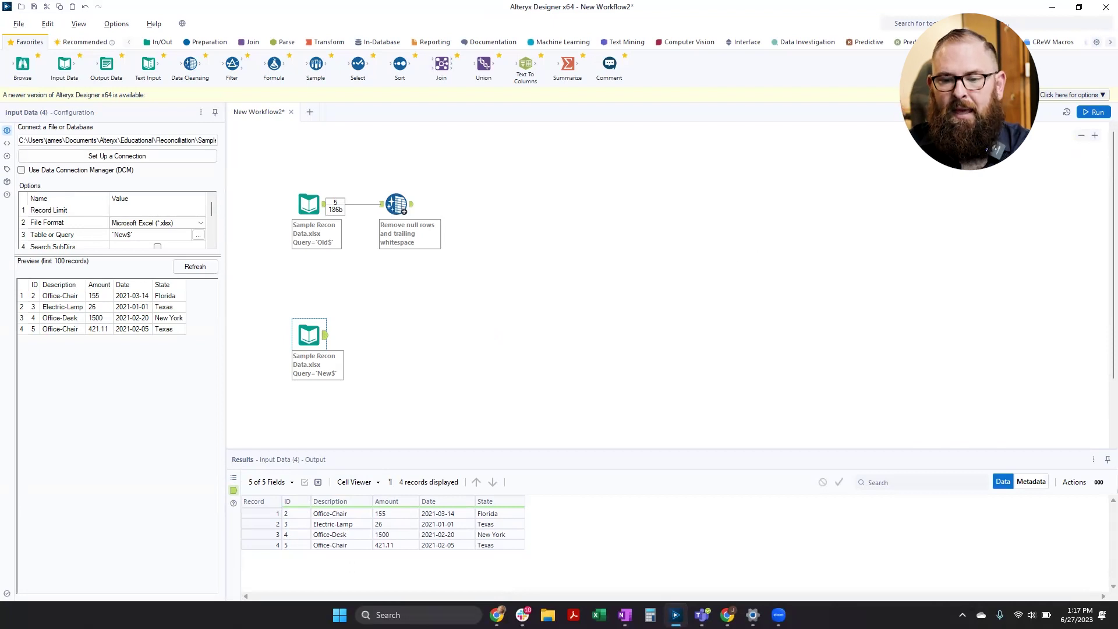
pyautogui.click(897, 23)
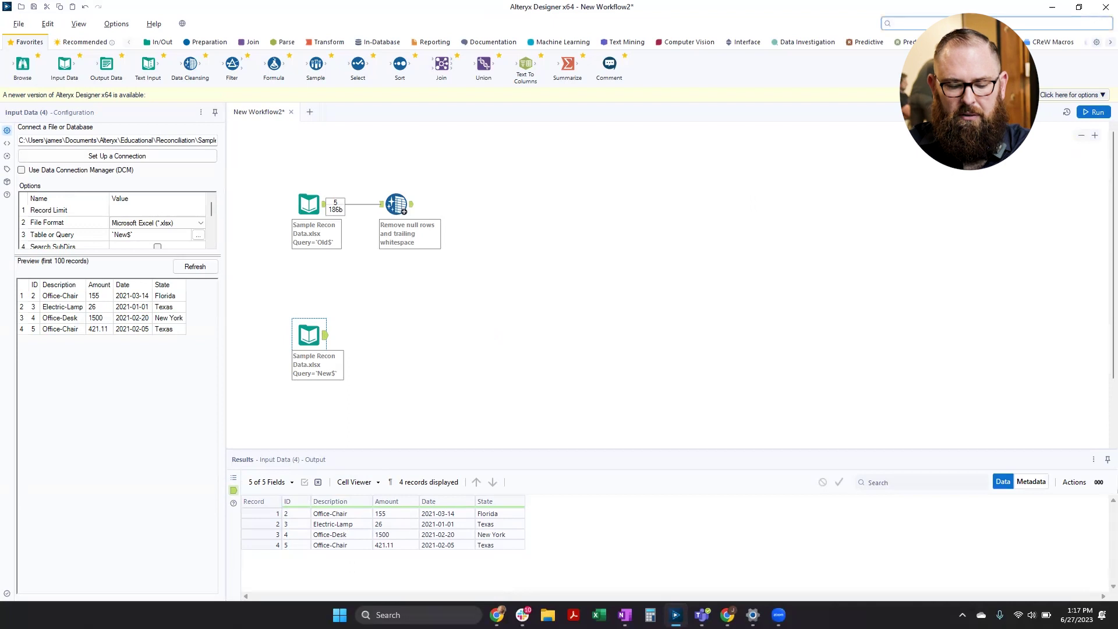
# - Search the tools for 'vlookup'
pyautogui.write('vlooku')
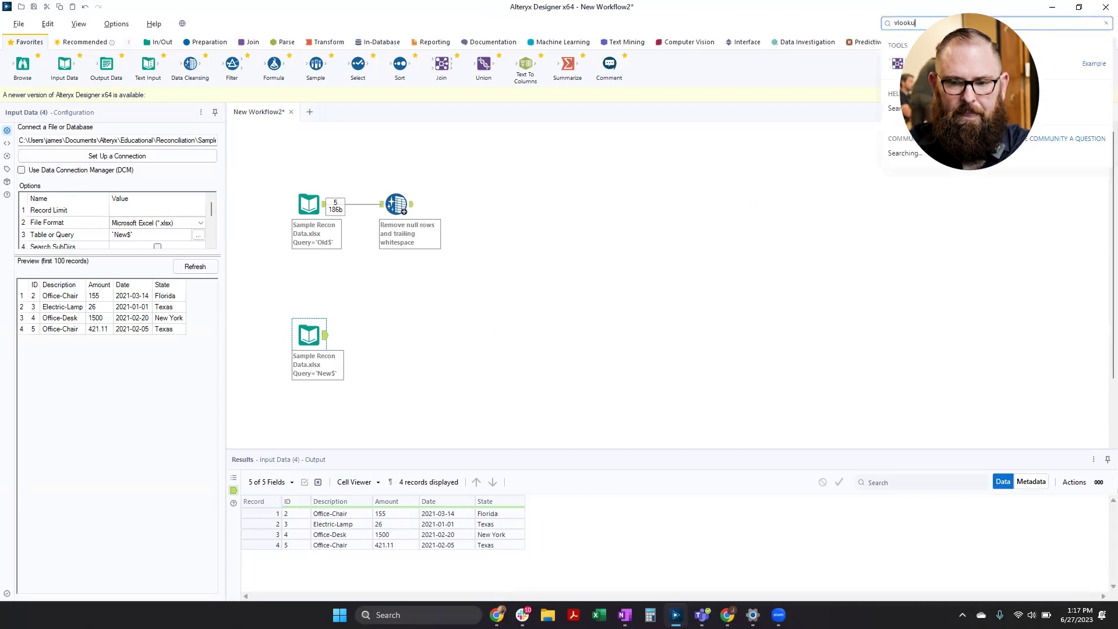
pyautogui.write('p')
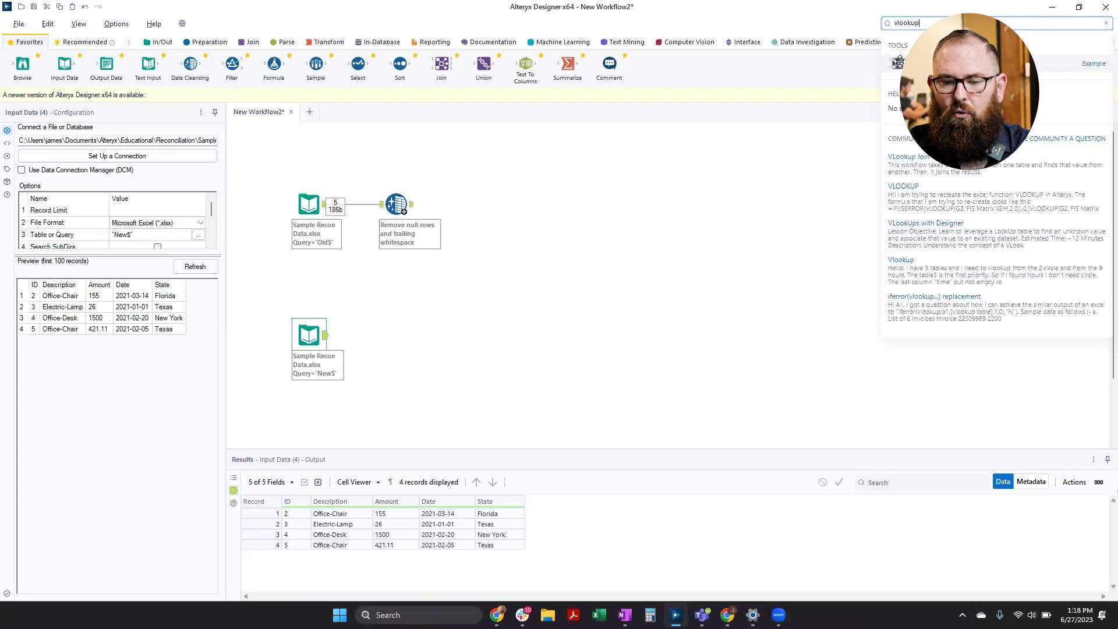
# - Add a Join after Data Cleansing, feed the New input to R, and join on ID
pyautogui.moveTo(899, 62); pyautogui.dragTo(483, 210)
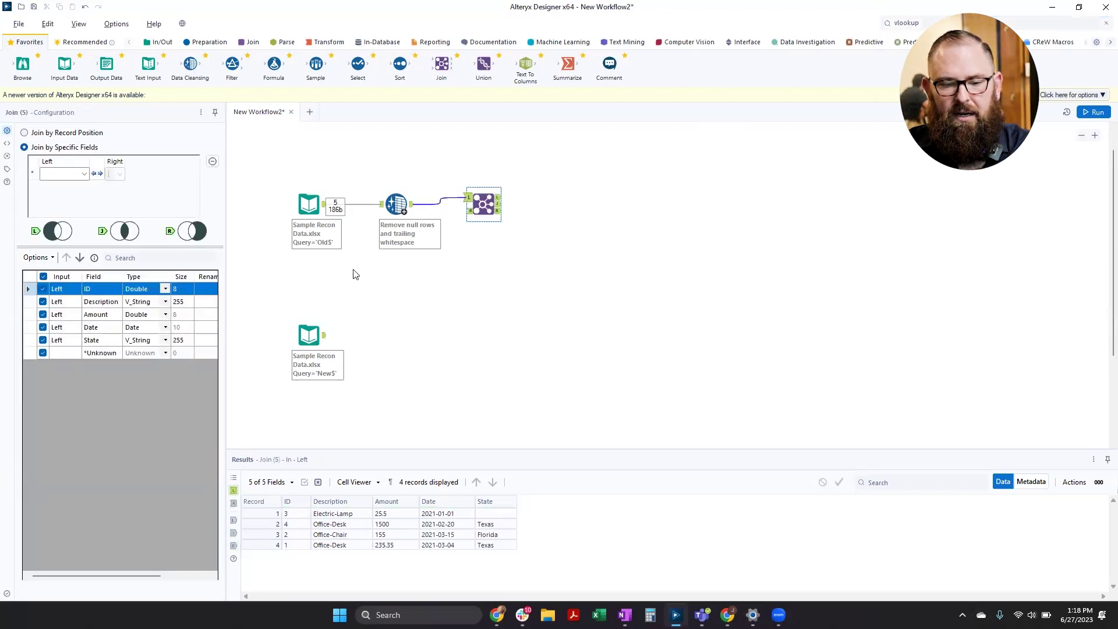
pyautogui.scroll(1, 354, 274)
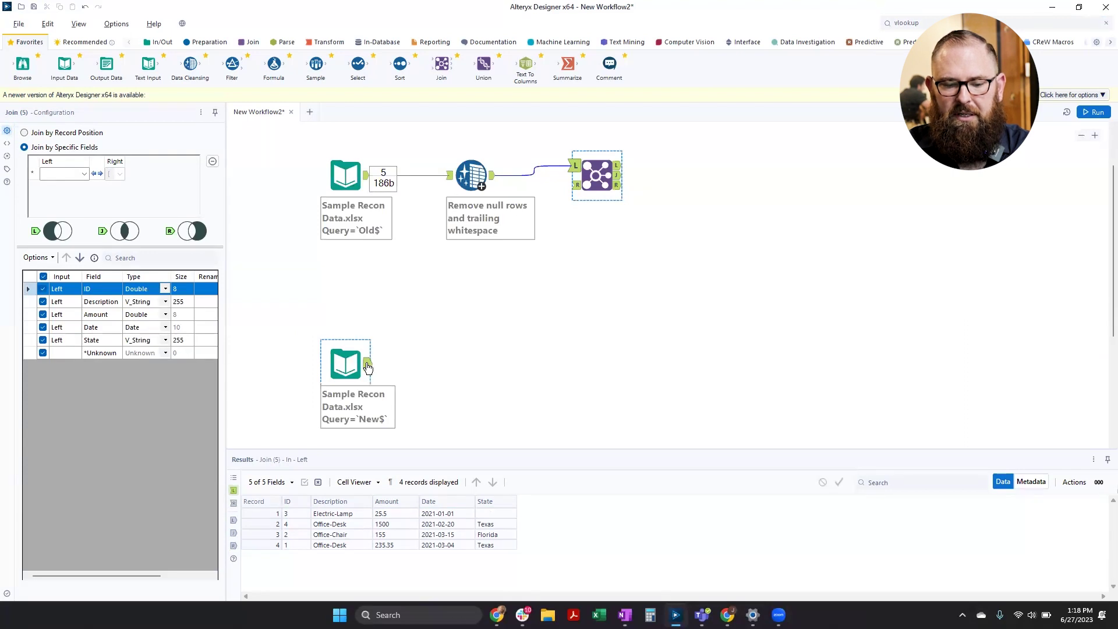
pyautogui.moveTo(368, 365); pyautogui.dragTo(577, 190)
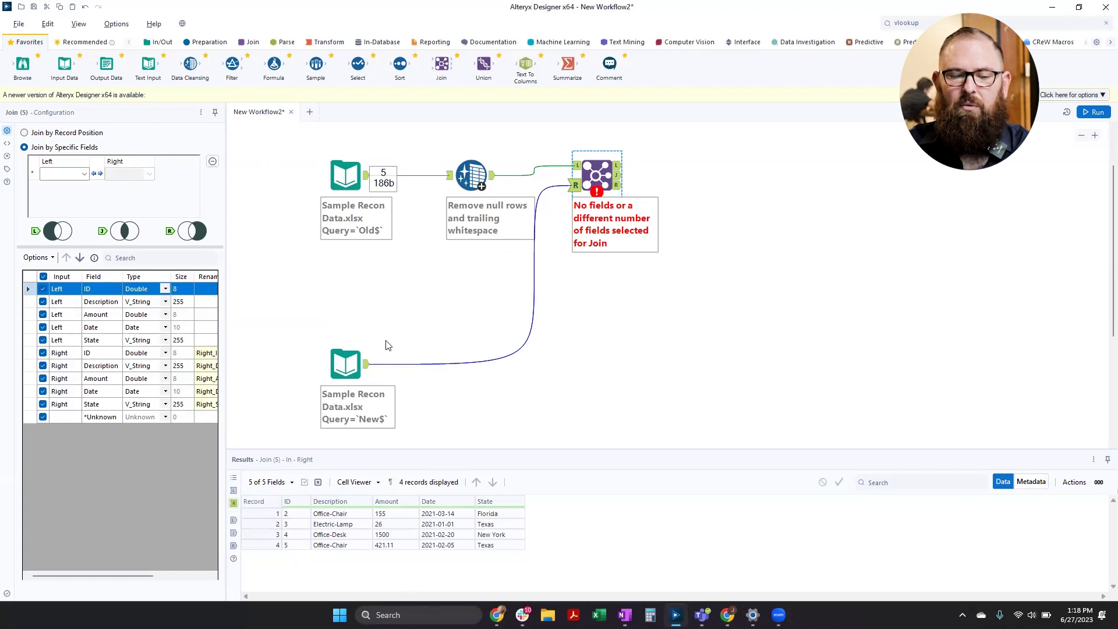
pyautogui.click(84, 177)
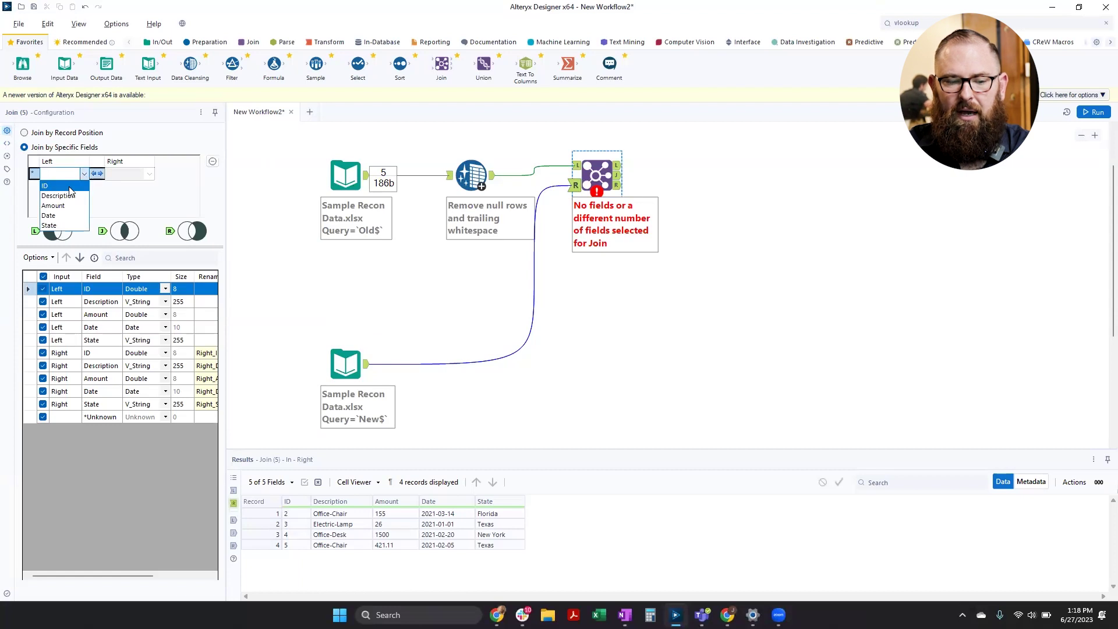
pyautogui.click(72, 187)
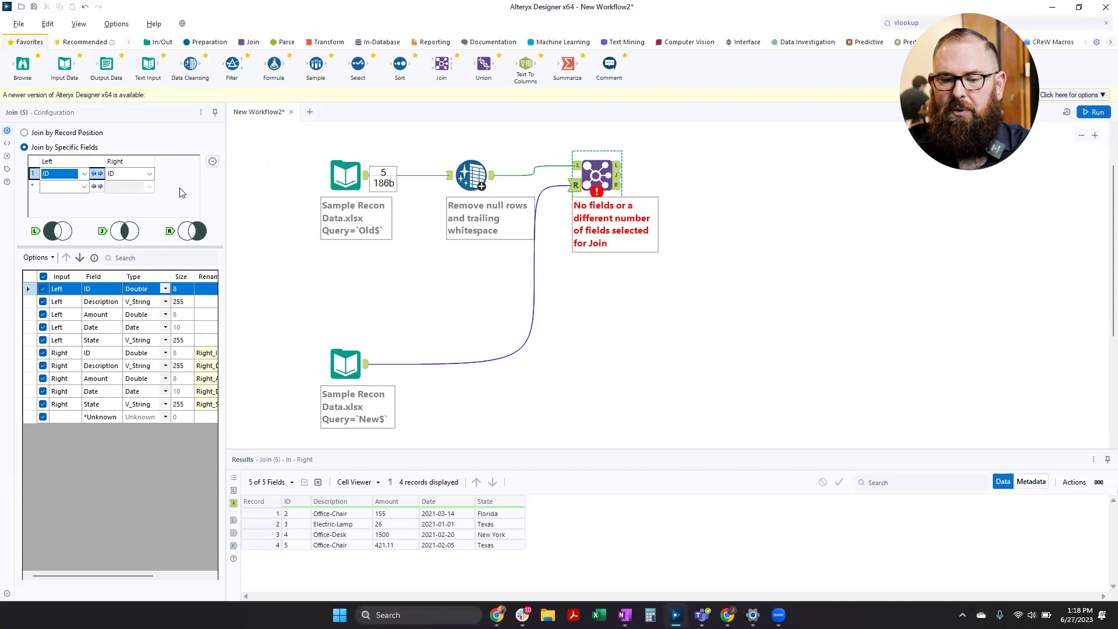
pyautogui.click(85, 186)
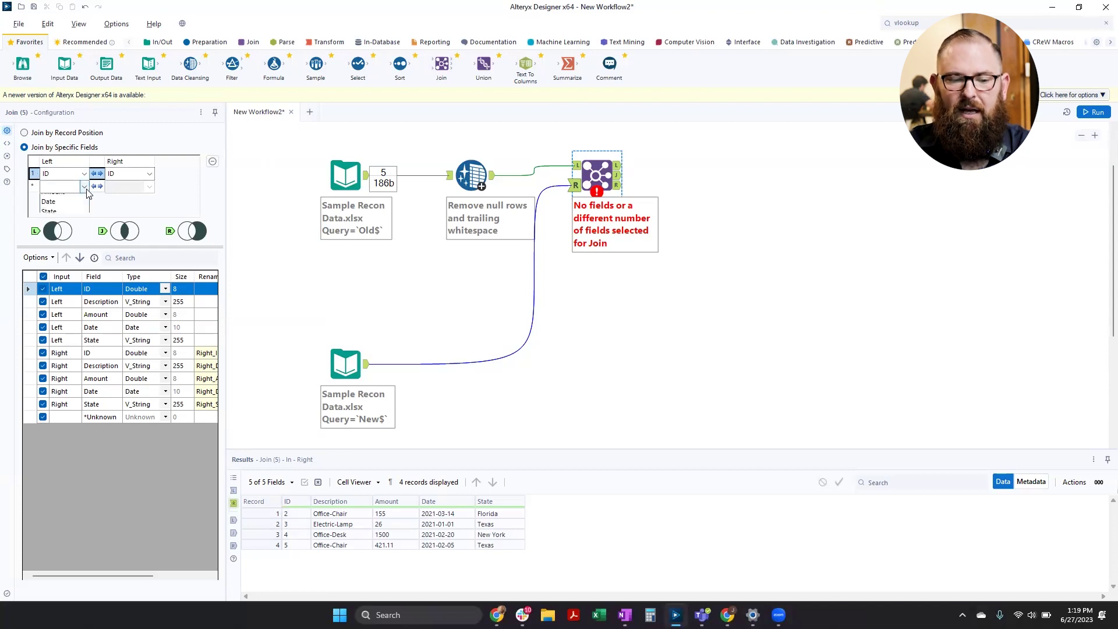
pyautogui.click(129, 211)
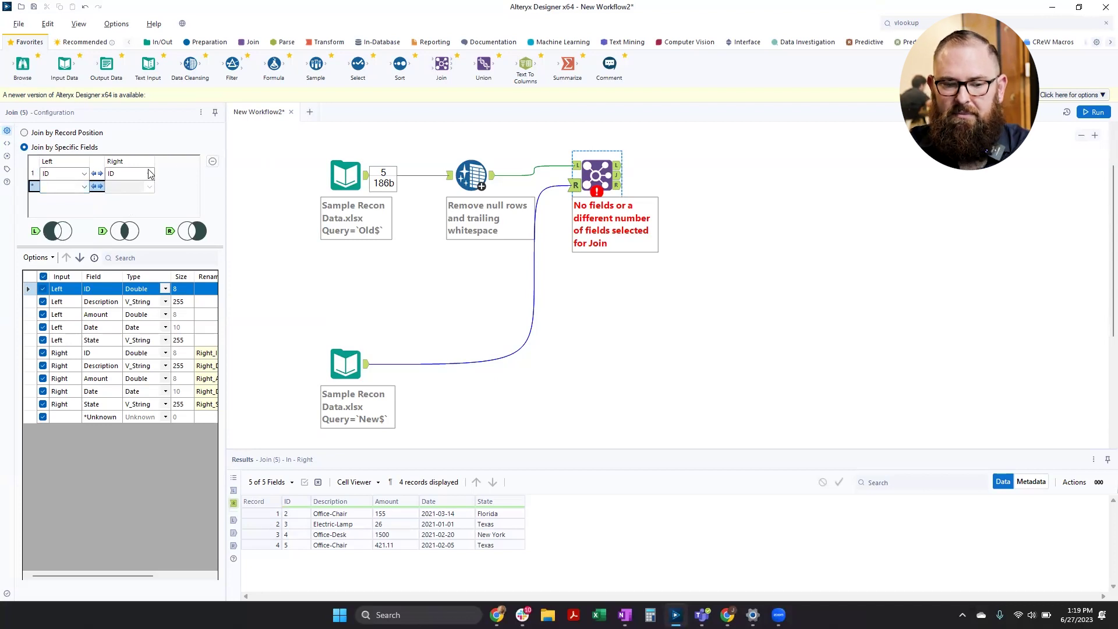
pyautogui.click(1098, 112)
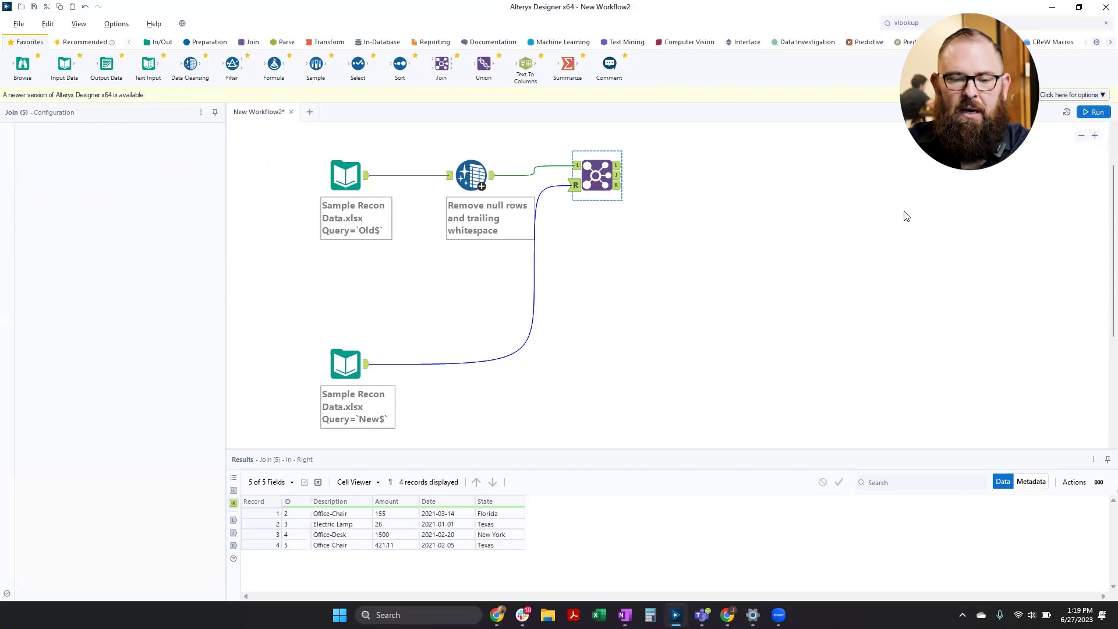
# - Run the workflow and compare the Join's J, L and R outputs, ending on 3 matched records
pyautogui.hotkey('ctrl', 'r')
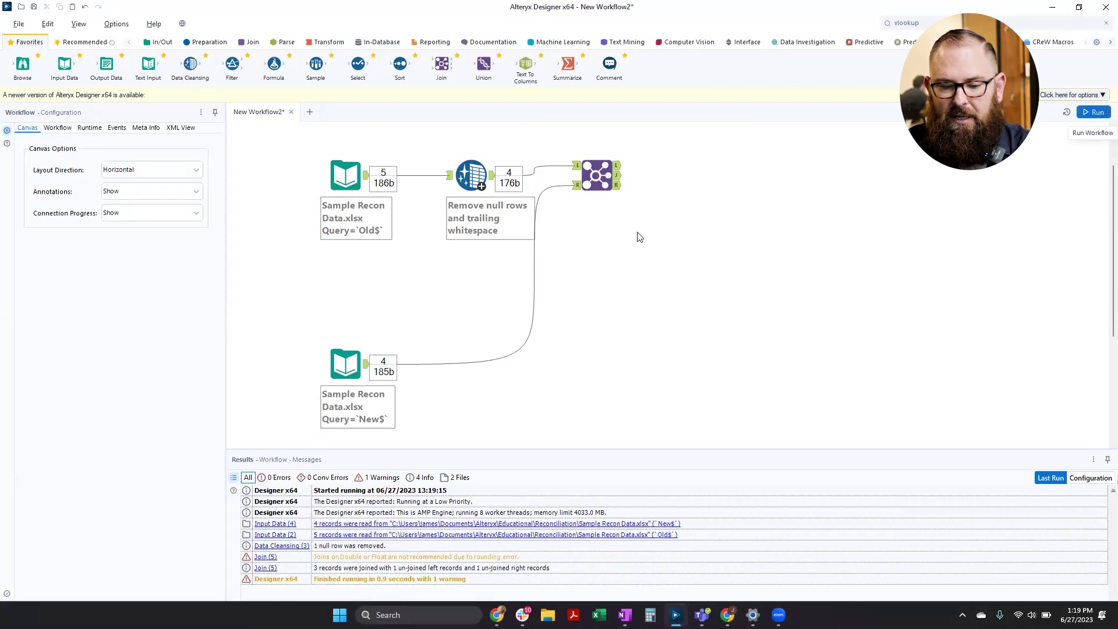
pyautogui.click(606, 177)
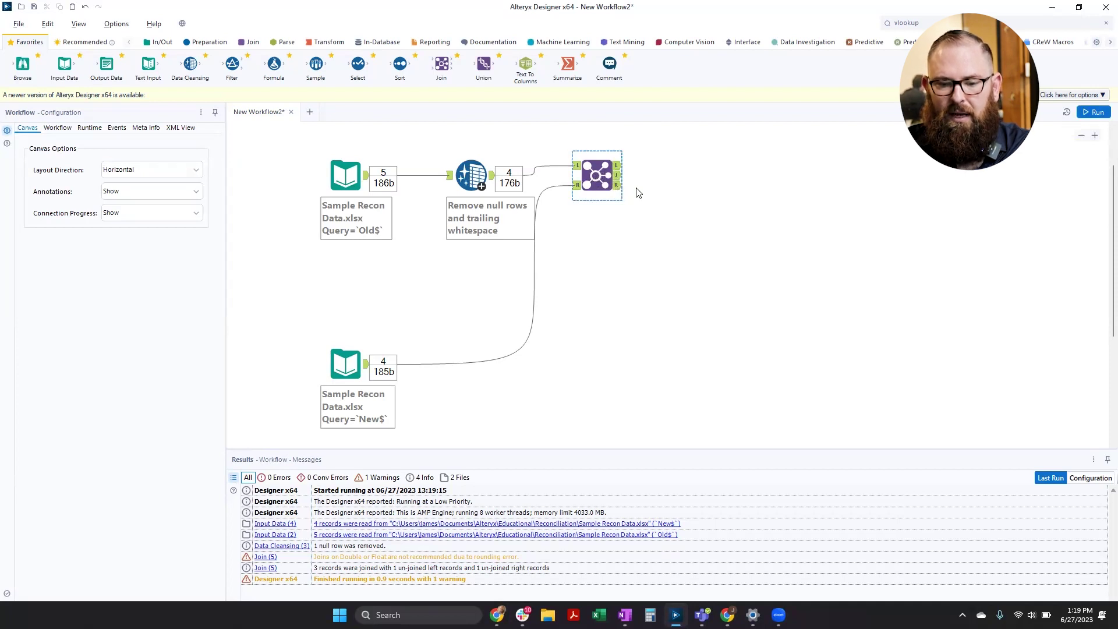
pyautogui.scroll(1, 643, 156)
pyautogui.scroll(1, 643, 156)
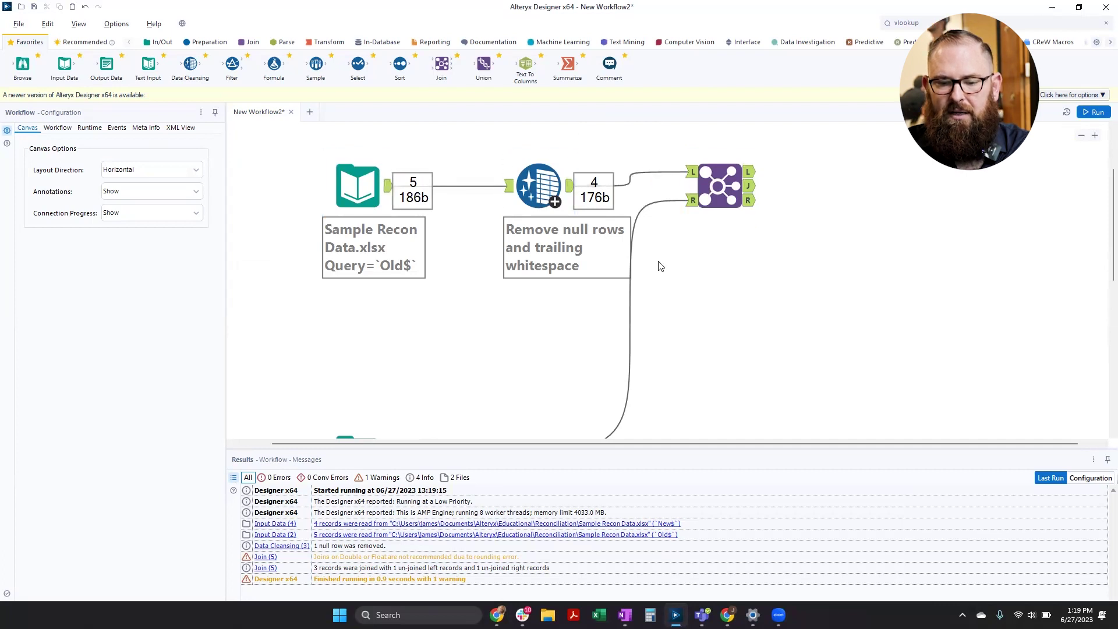
pyautogui.scroll(-1, 691, 271)
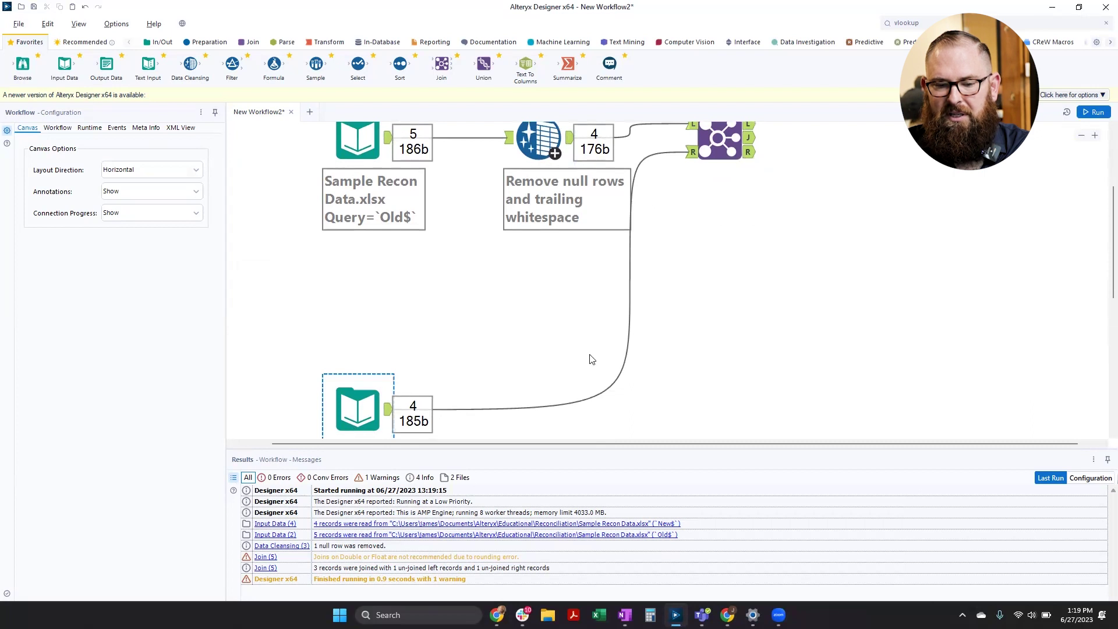
pyautogui.scroll(2, 654, 299)
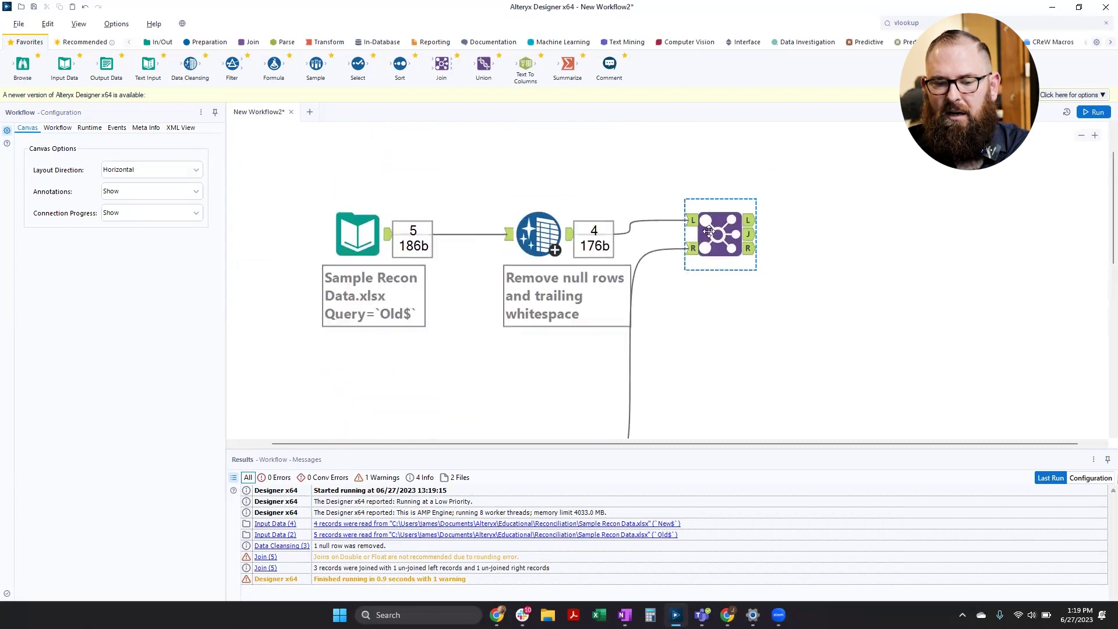
pyautogui.click(751, 236)
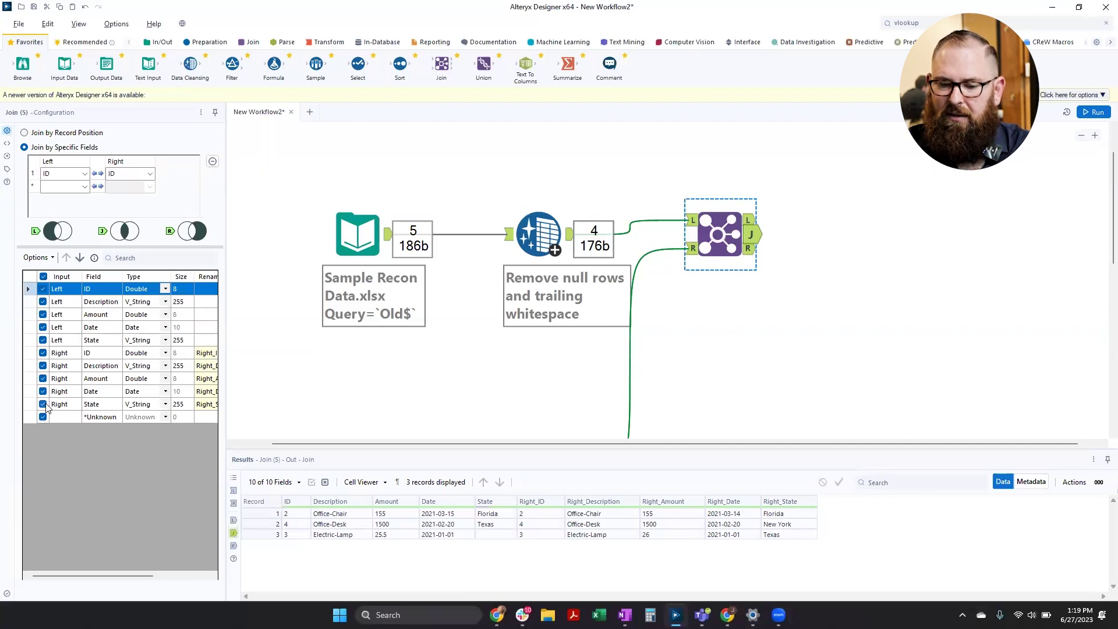
pyautogui.click(752, 223)
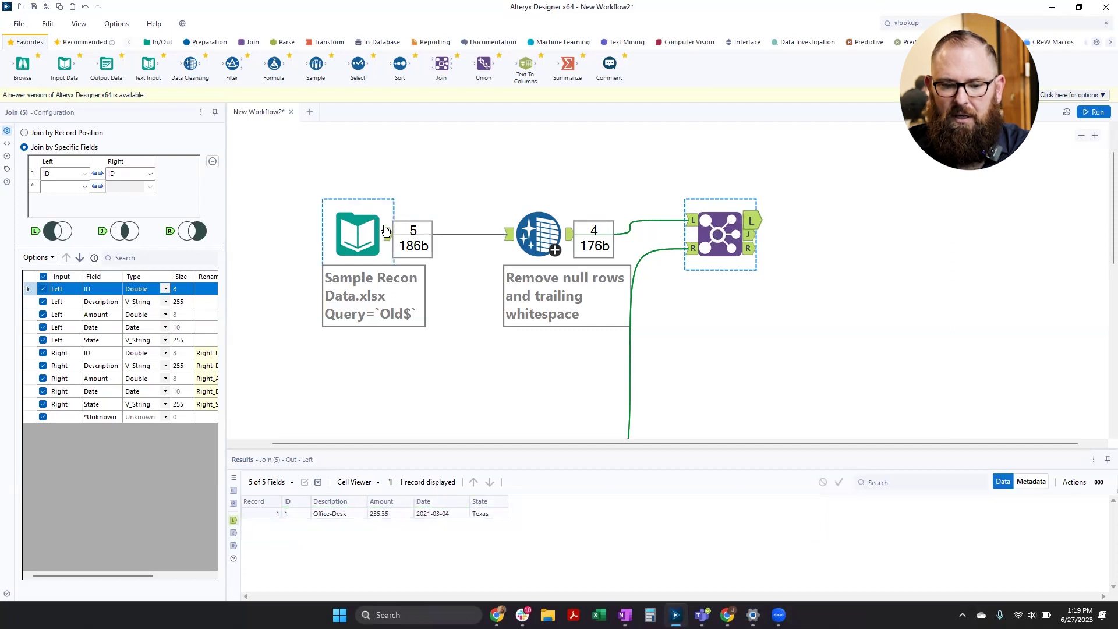
pyautogui.click(753, 234)
pyautogui.click(751, 249)
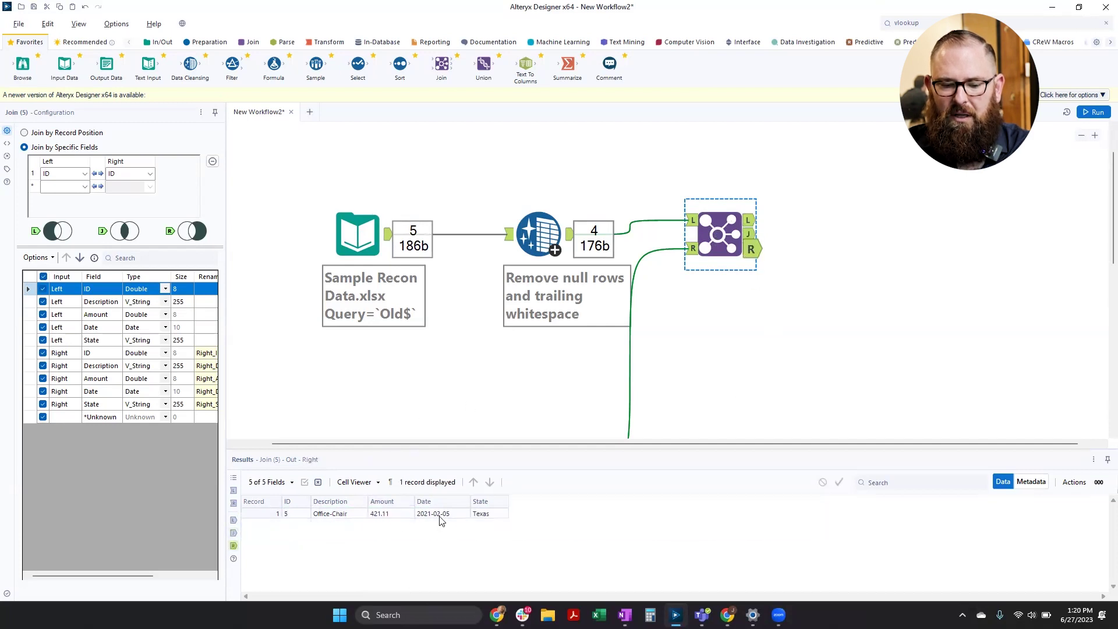
pyautogui.click(751, 238)
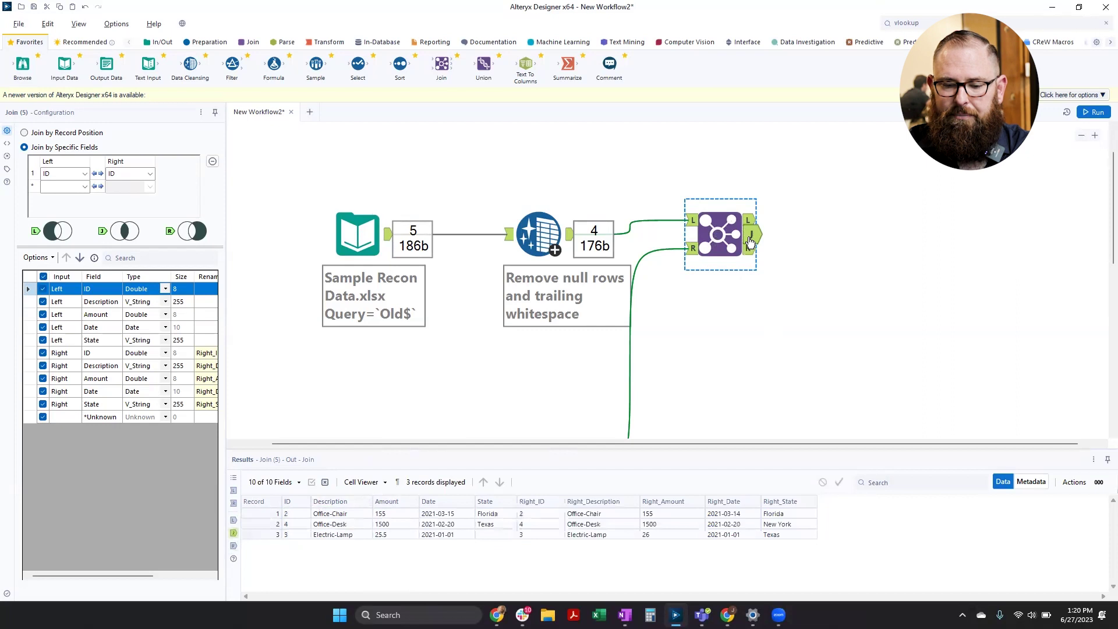
pyautogui.moveTo(711, 444); pyautogui.dragTo(755, 449)
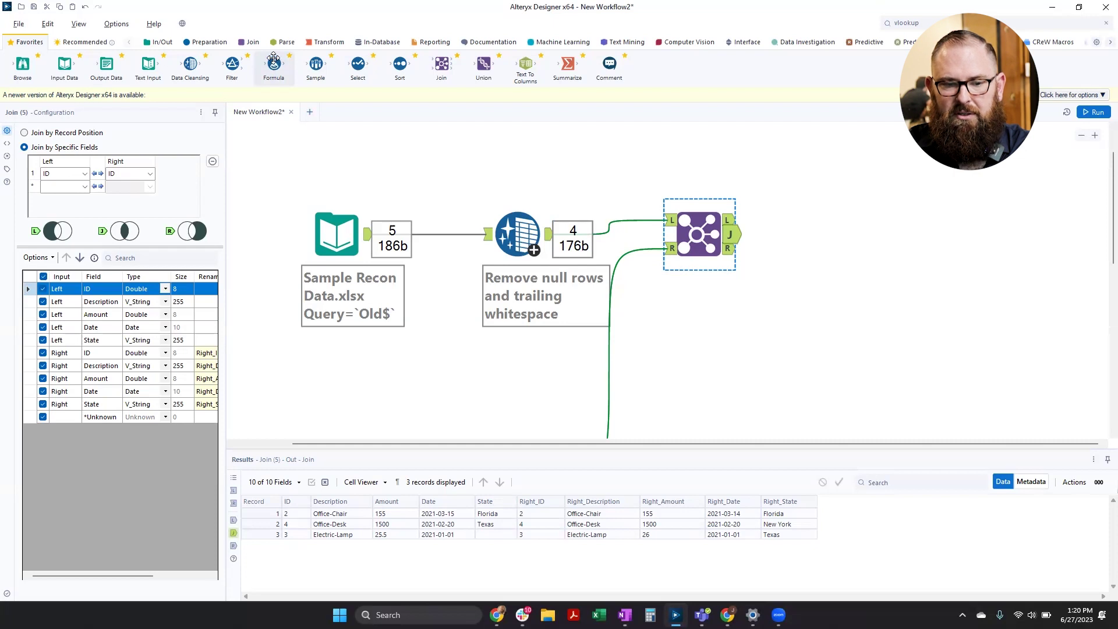
# - Add a Formula after the Join with a new Difference column = [Right_Amount]-[Amount], then run
pyautogui.moveTo(274, 60); pyautogui.dragTo(871, 233)
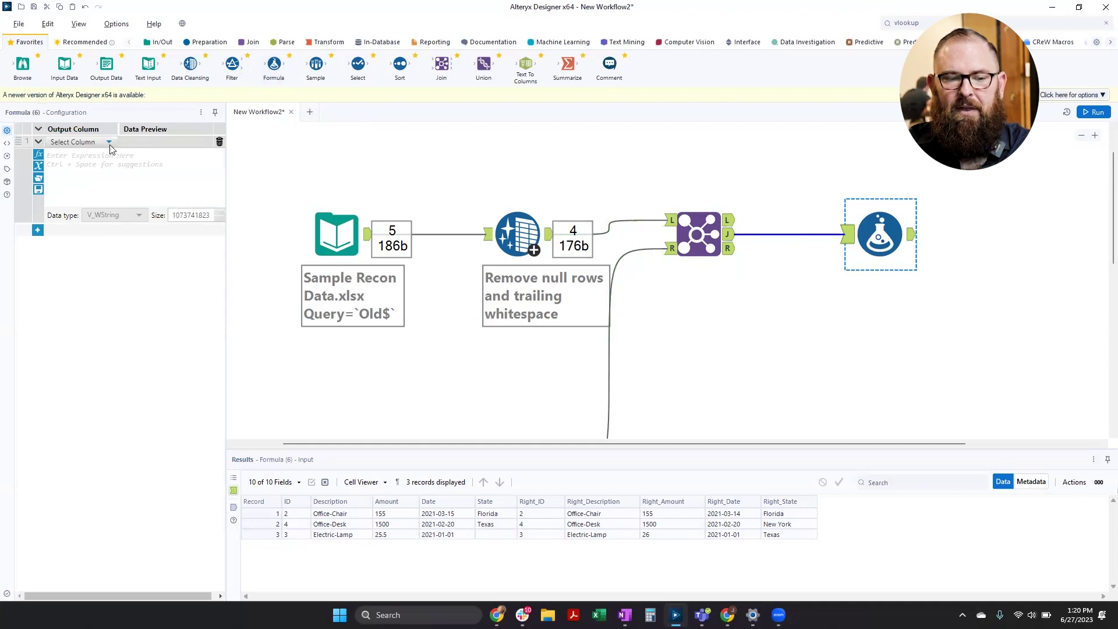
pyautogui.click(107, 144)
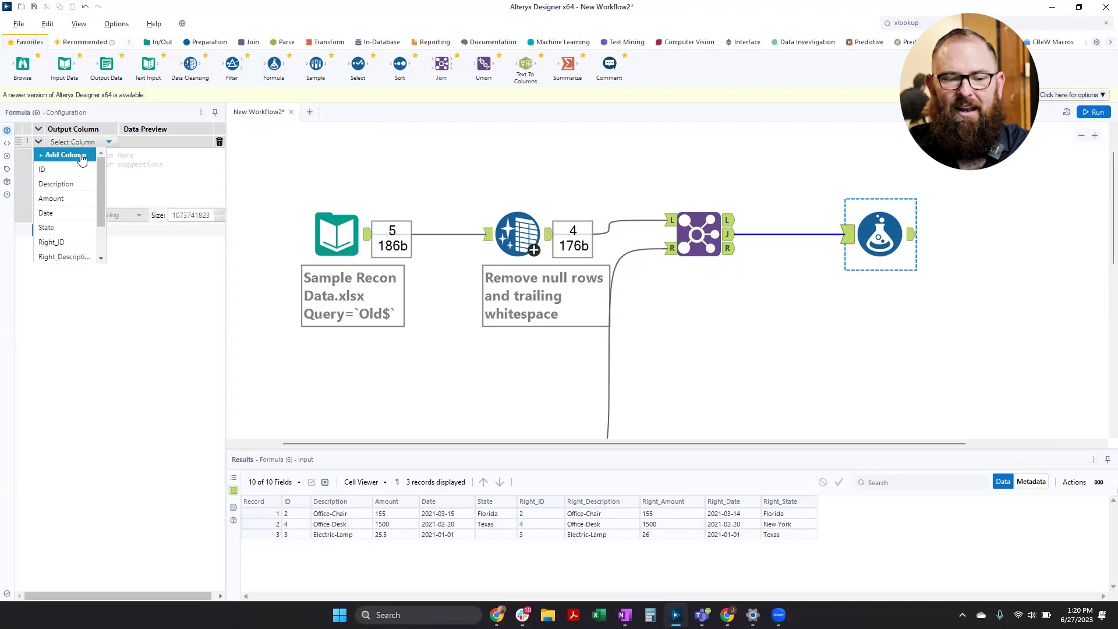
pyautogui.click(82, 156)
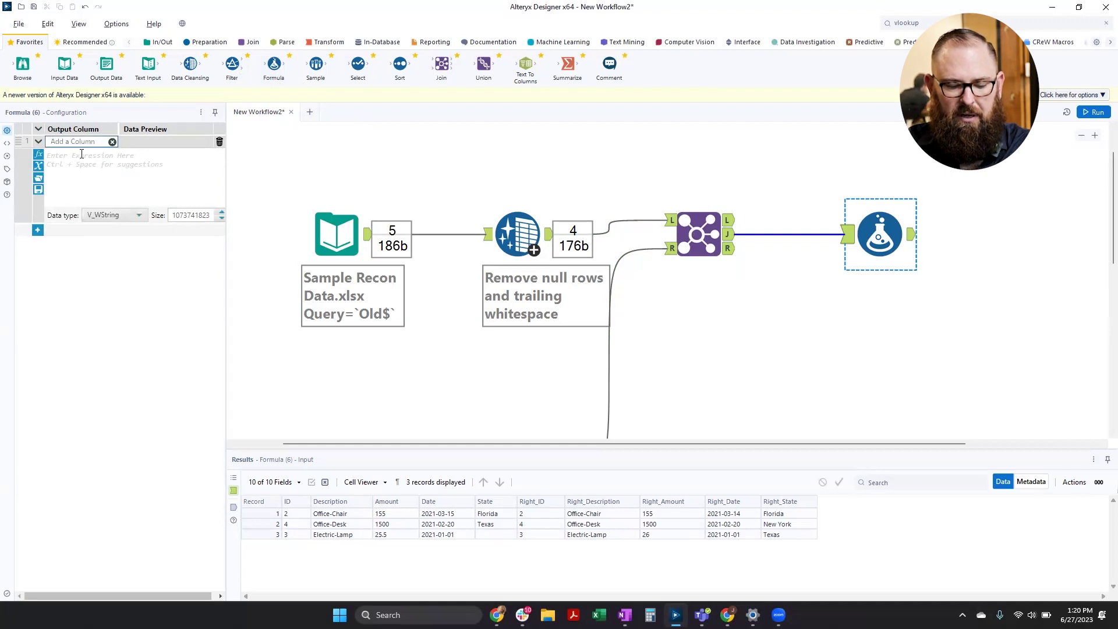
pyautogui.write('Difference')
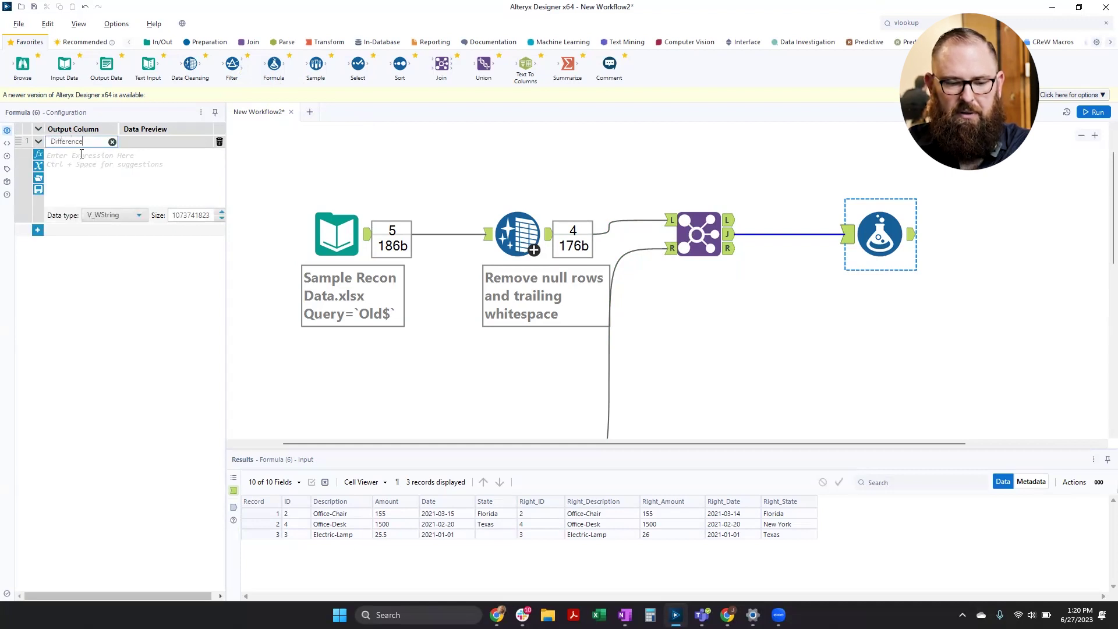
pyautogui.click(71, 174)
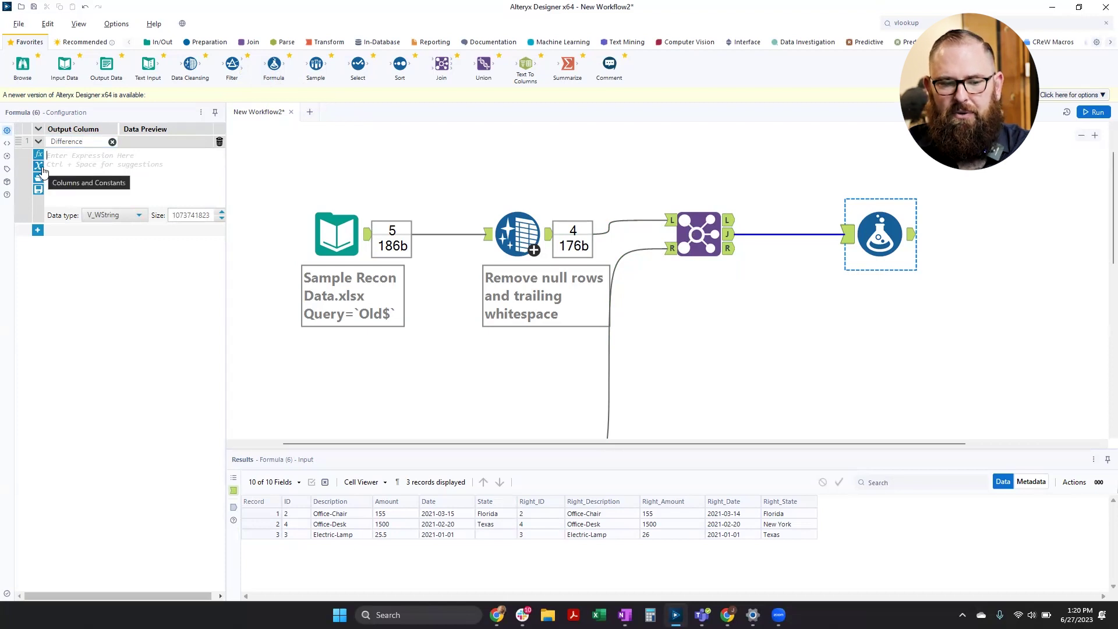
pyautogui.click(38, 166)
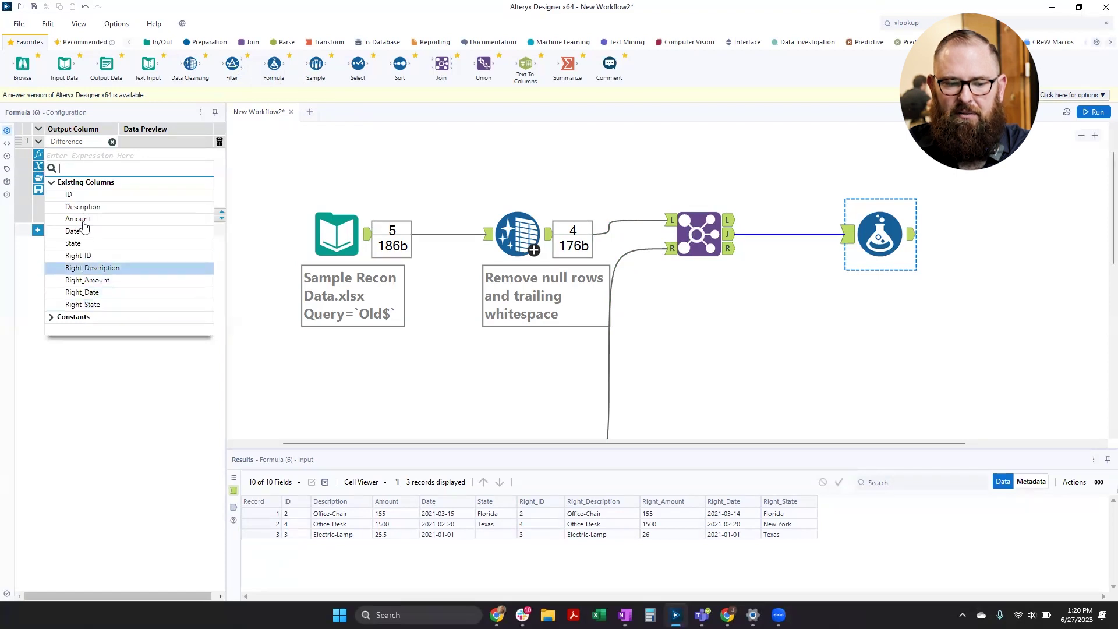
pyautogui.click(108, 281)
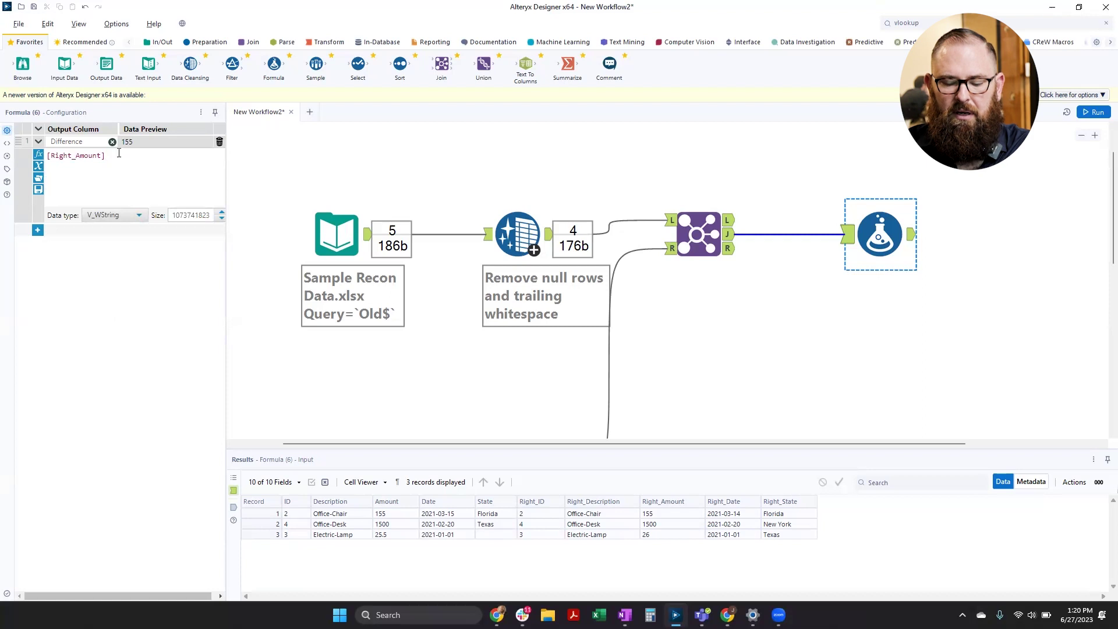
pyautogui.write('-')
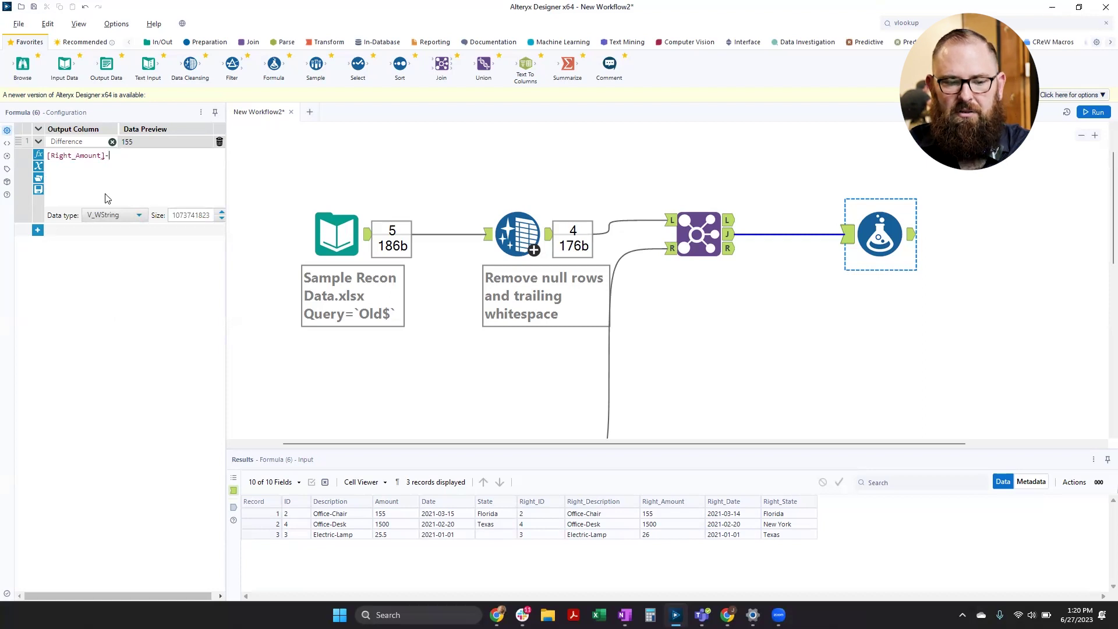
pyautogui.write('amount')
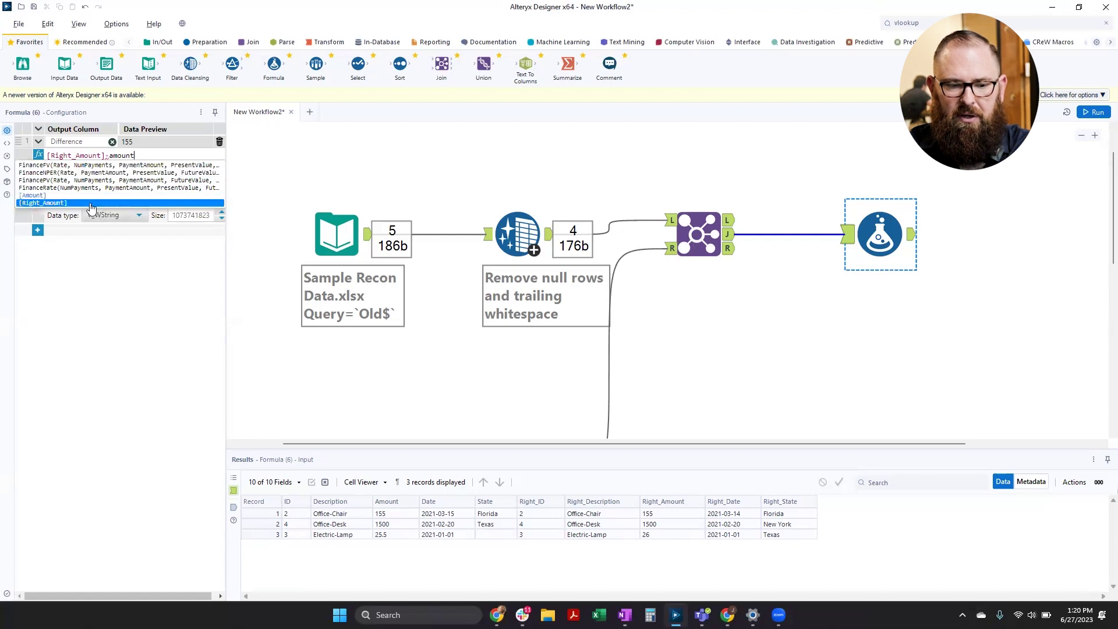
pyautogui.click(55, 195)
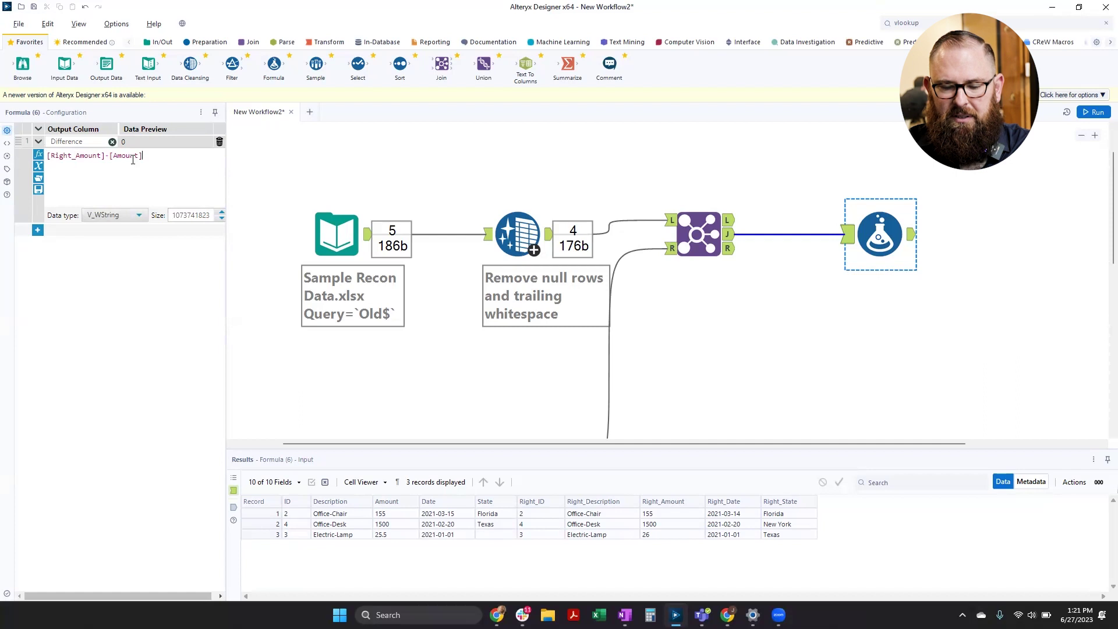
pyautogui.click(1100, 112)
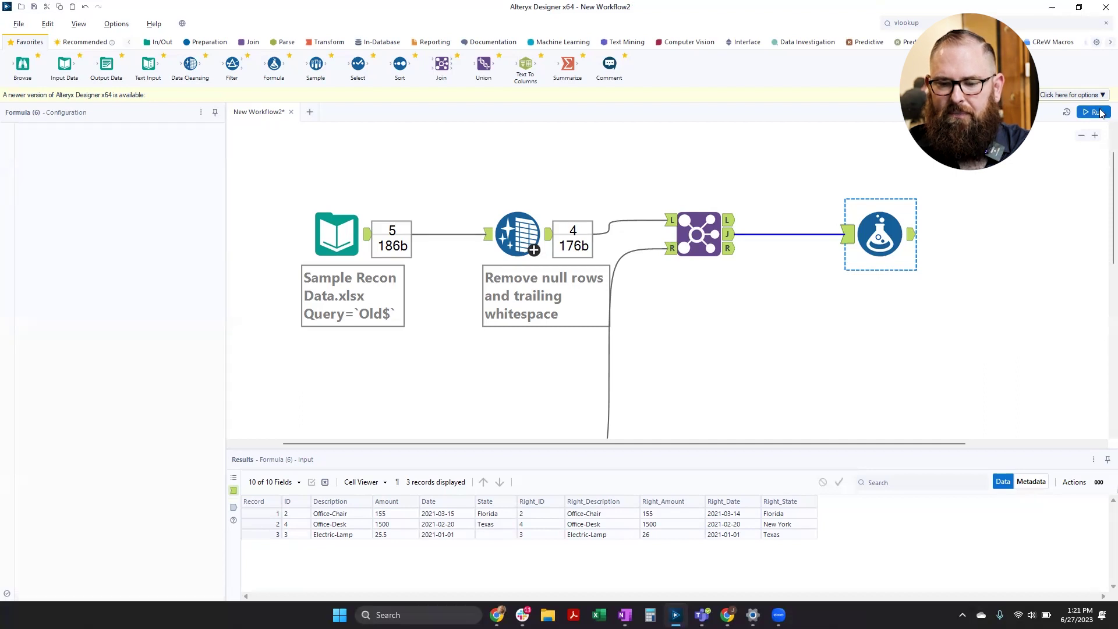
# - Compare the Formula's input and output, showing Difference values 0, 0 and 0.5, then add a second expression row
pyautogui.click(1097, 112)
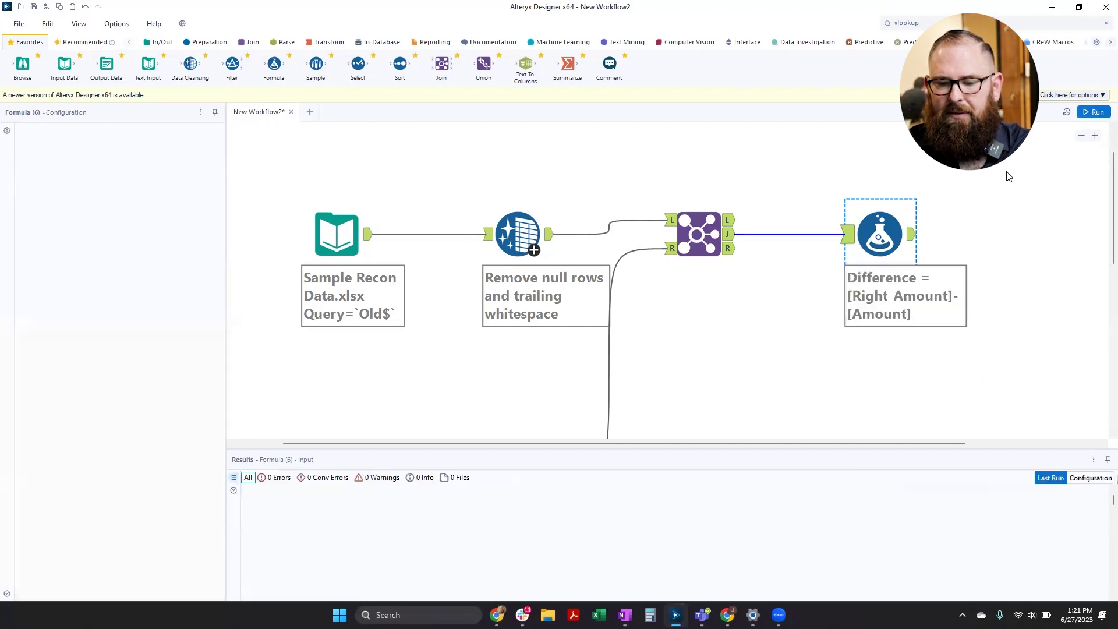
pyautogui.click(912, 235)
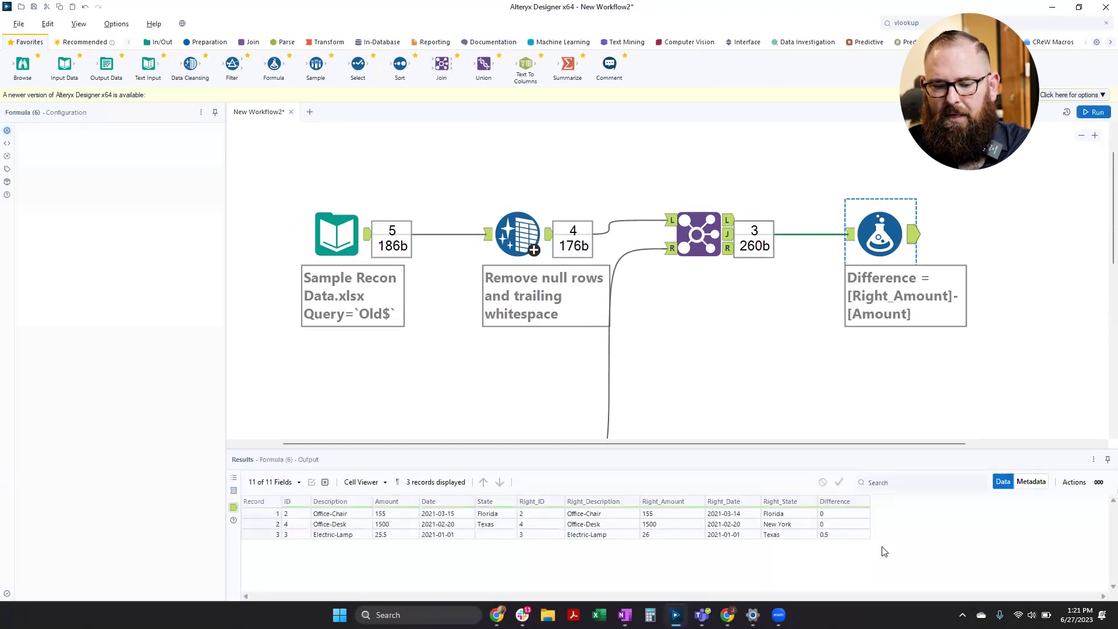
pyautogui.click(850, 239)
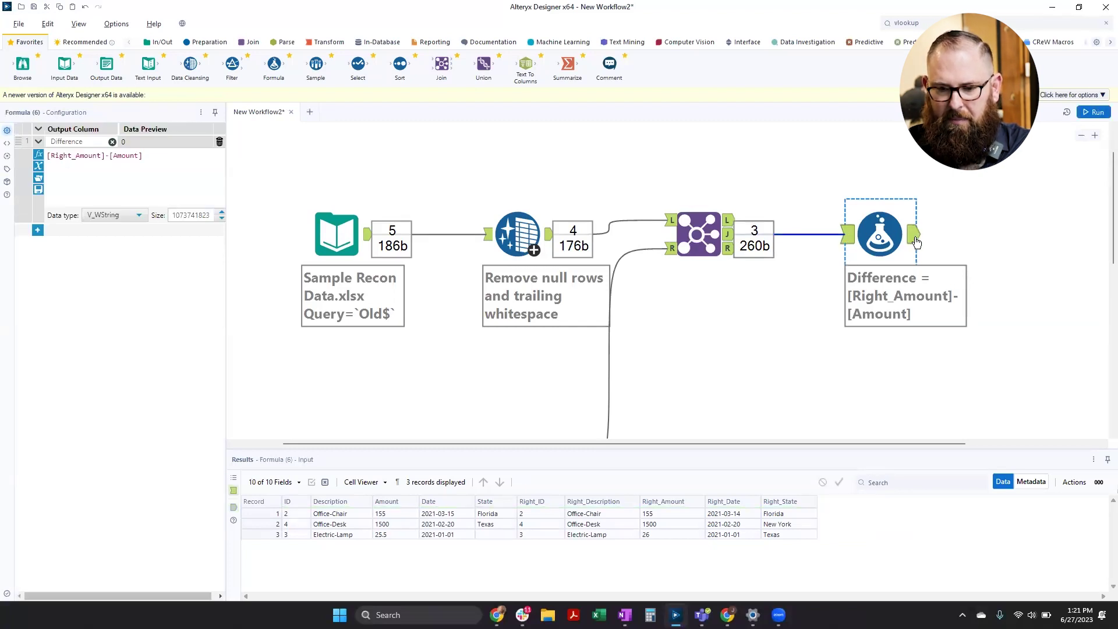
pyautogui.click(916, 239)
pyautogui.click(849, 236)
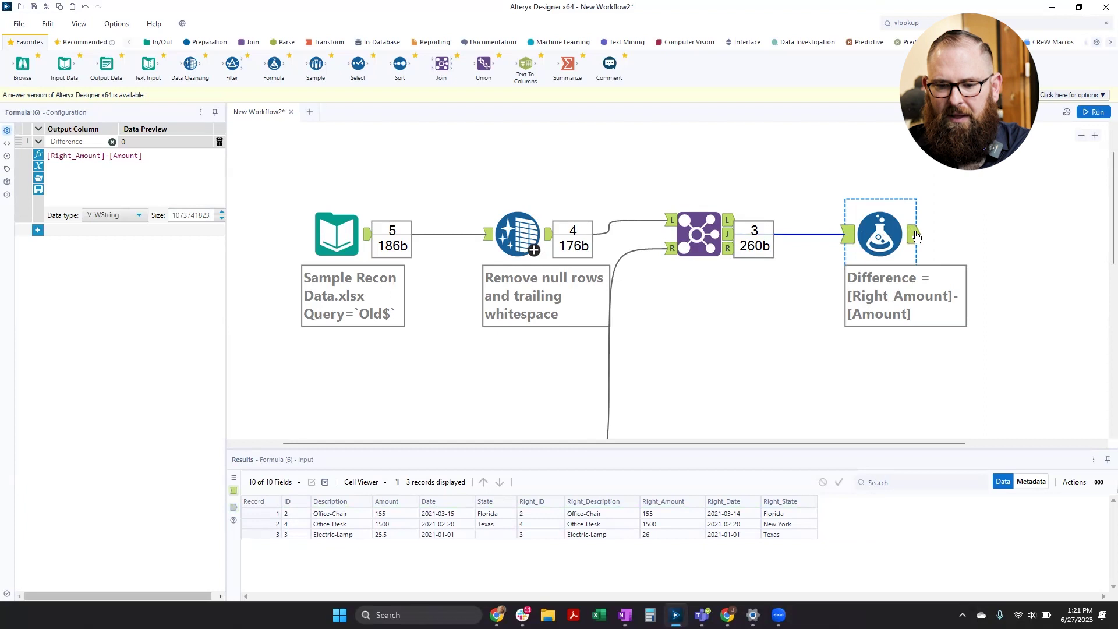
pyautogui.click(916, 236)
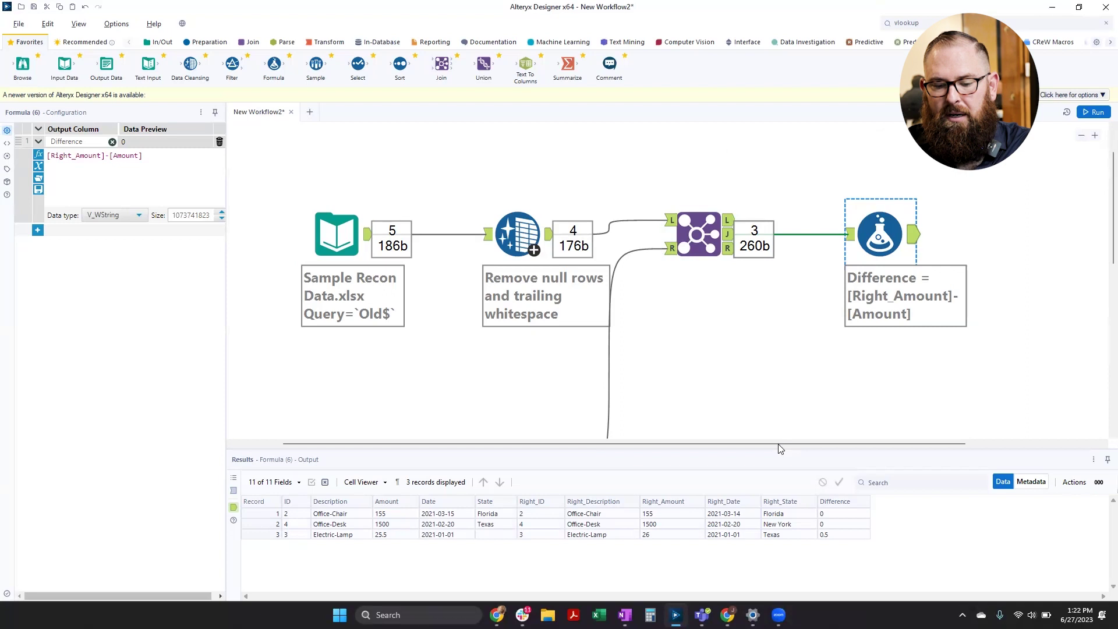
pyautogui.moveTo(841, 445); pyautogui.dragTo(970, 445)
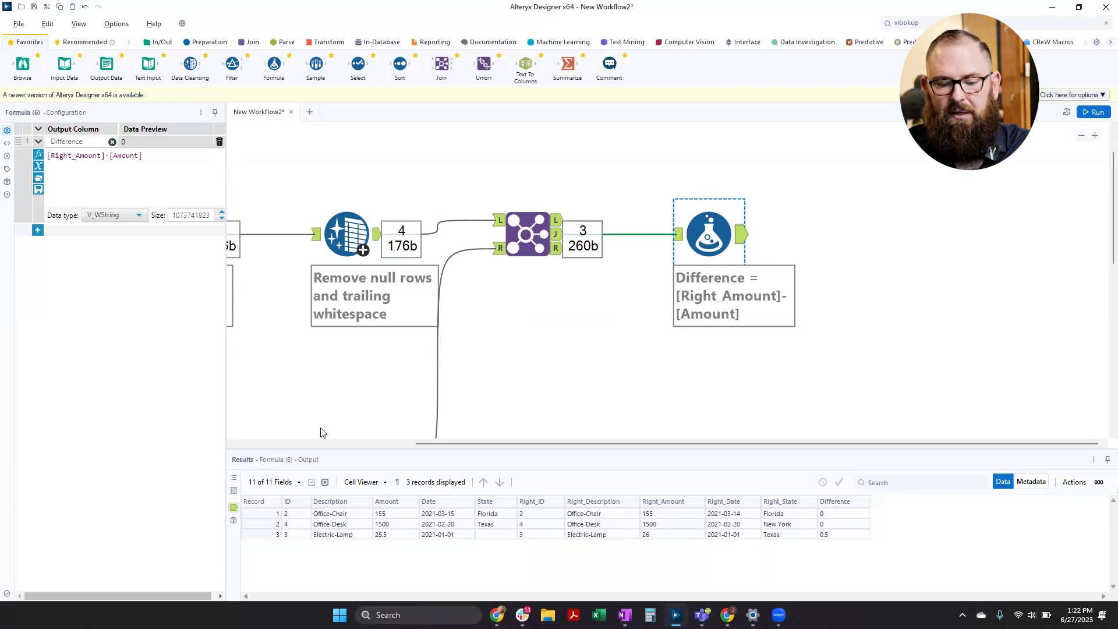
pyautogui.click(37, 234)
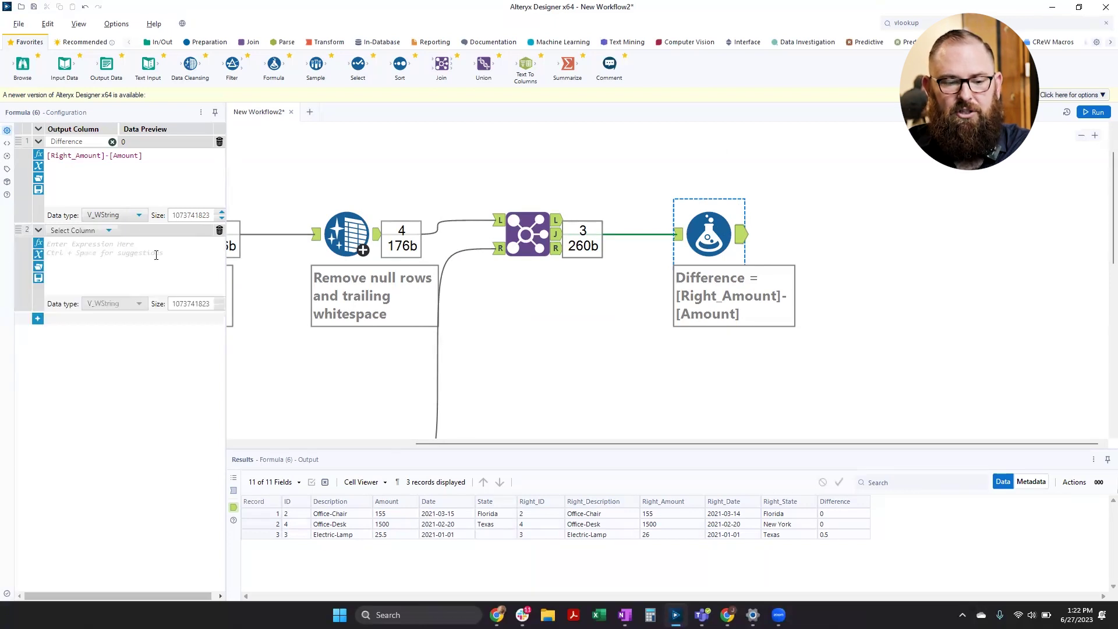
# - Create a new output column named Date Match in the second expression
pyautogui.click(109, 231)
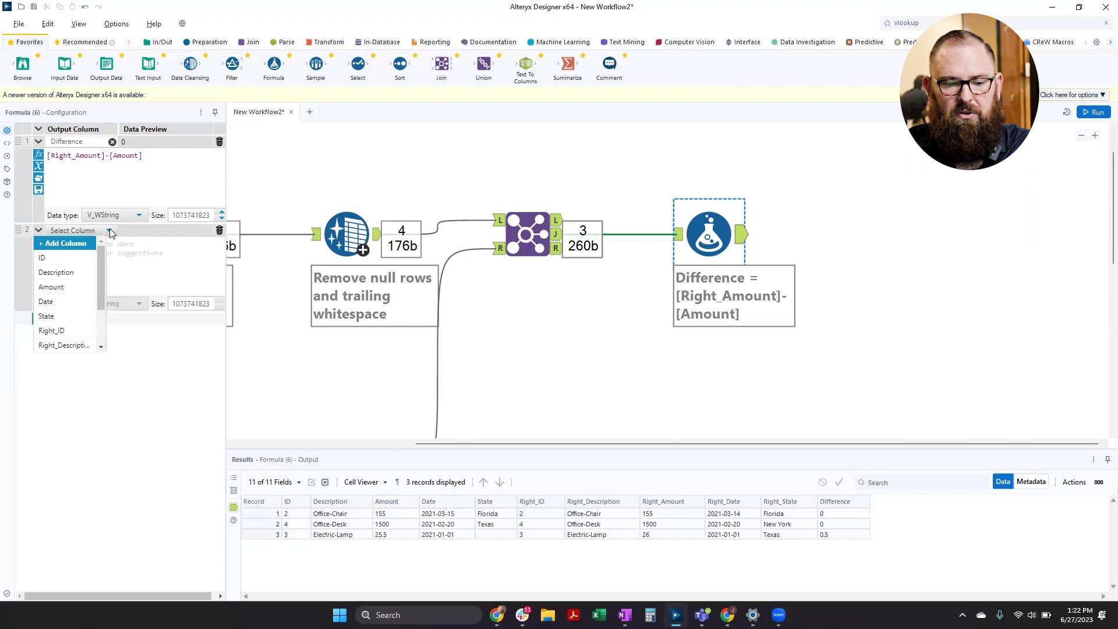
pyautogui.click(64, 244)
pyautogui.write('Date Match')
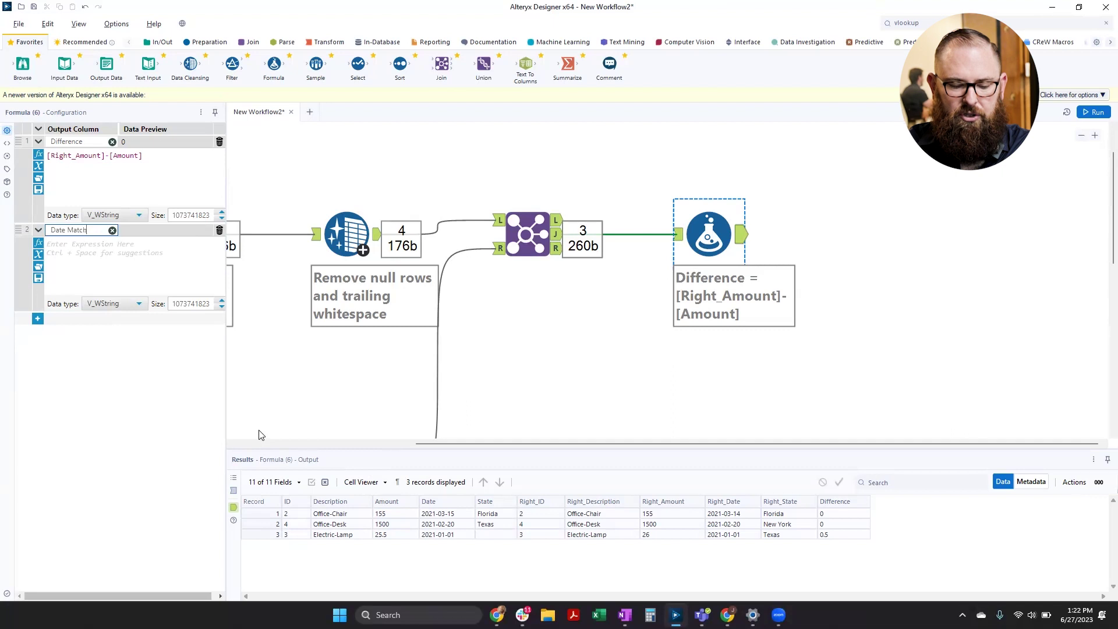
pyautogui.click(86, 255)
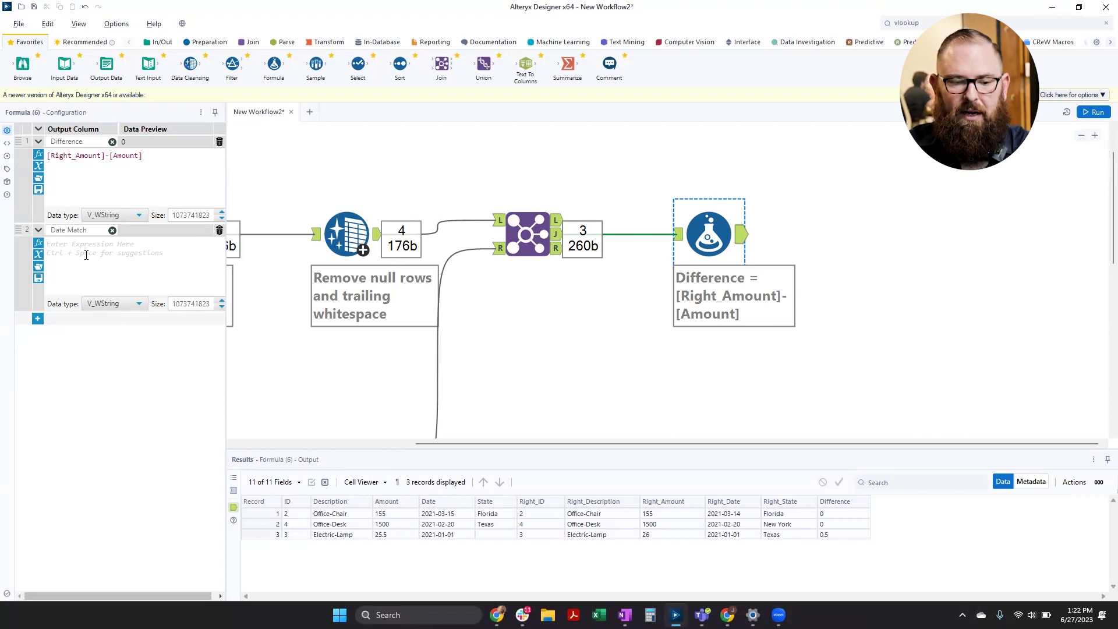
# - Insert an IF THEN ELSE template with THEN, ELSE and ENDIF on separate lines
pyautogui.click(38, 243)
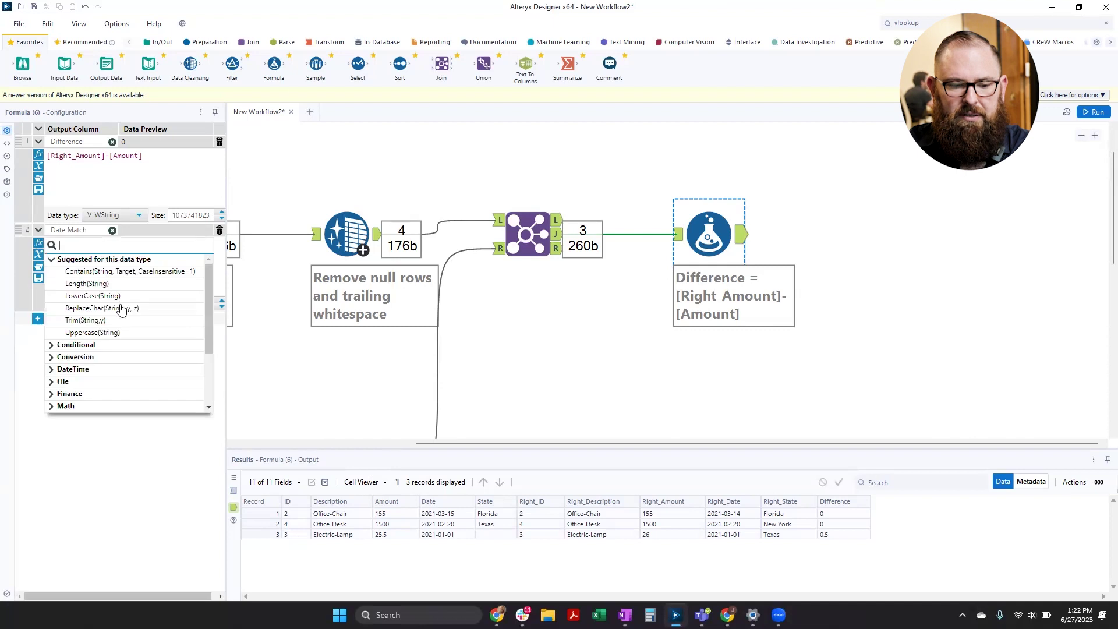
pyautogui.click(51, 344)
pyautogui.scroll(-2, 134, 341)
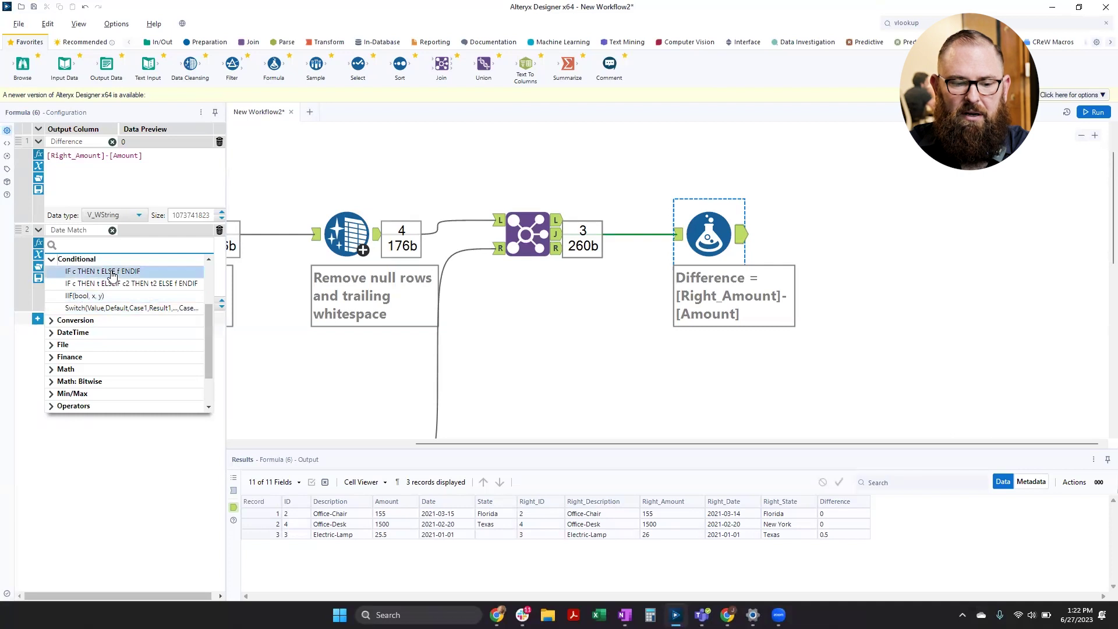
pyautogui.click(55, 272)
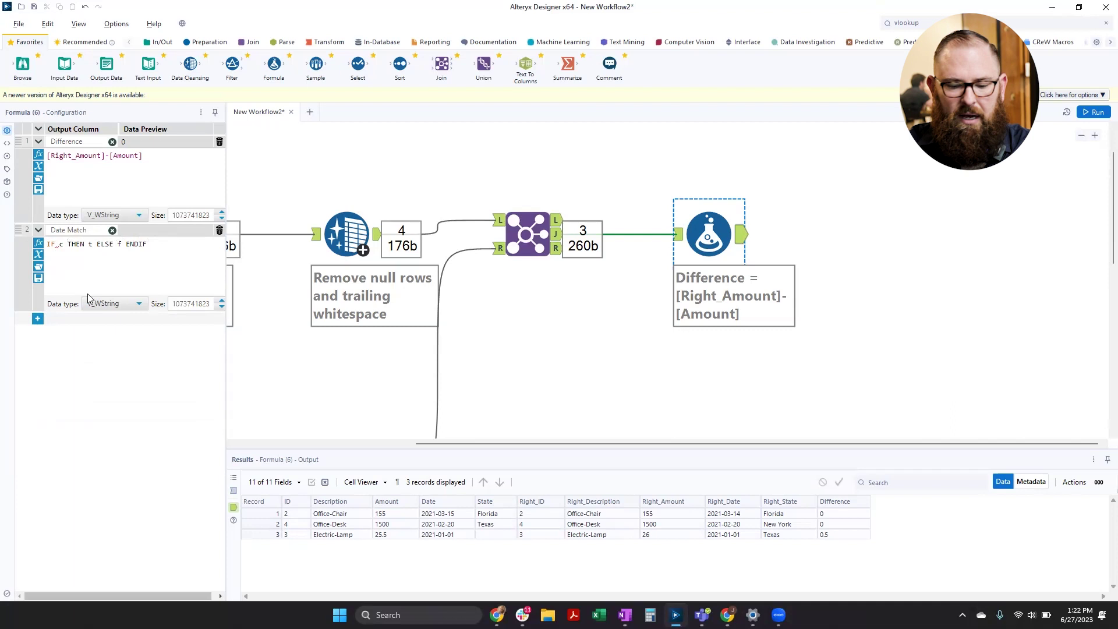
pyautogui.press('Return')
pyautogui.click(78, 254)
pyautogui.press('Return')
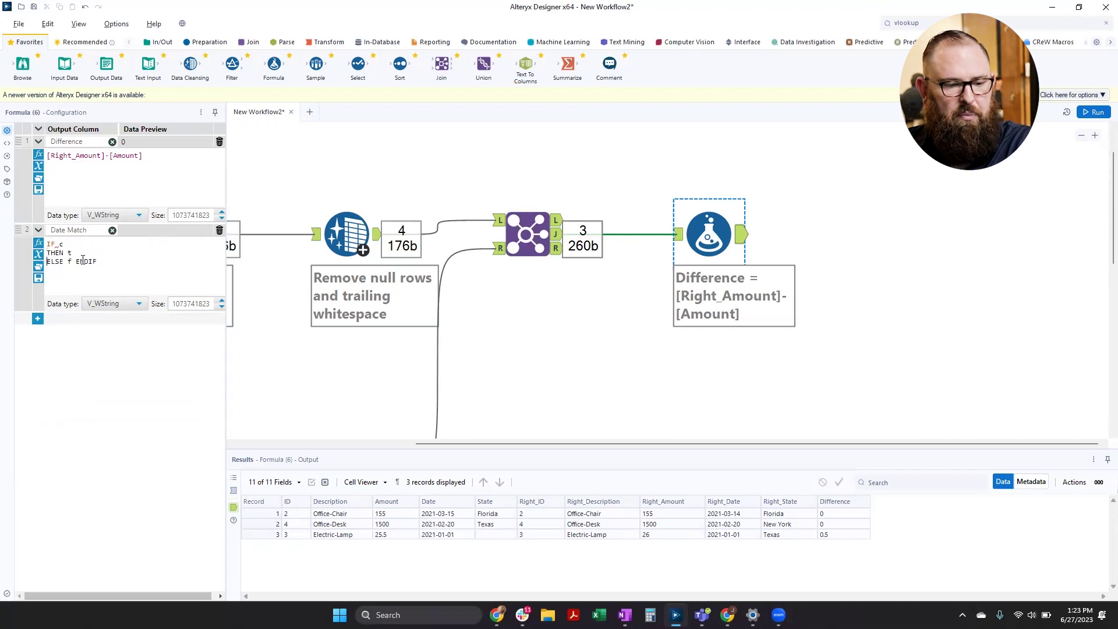
pyautogui.click(75, 261)
pyautogui.press('Return')
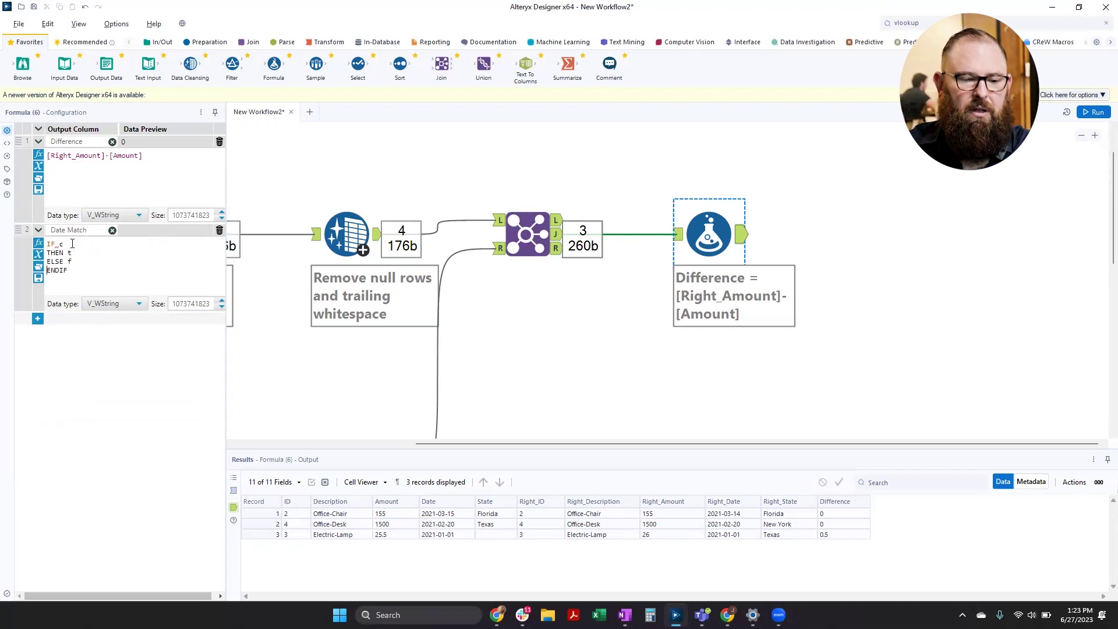
# - Set the IF condition to [Date] = [Right_Date]
pyautogui.doubleClick(61, 244)
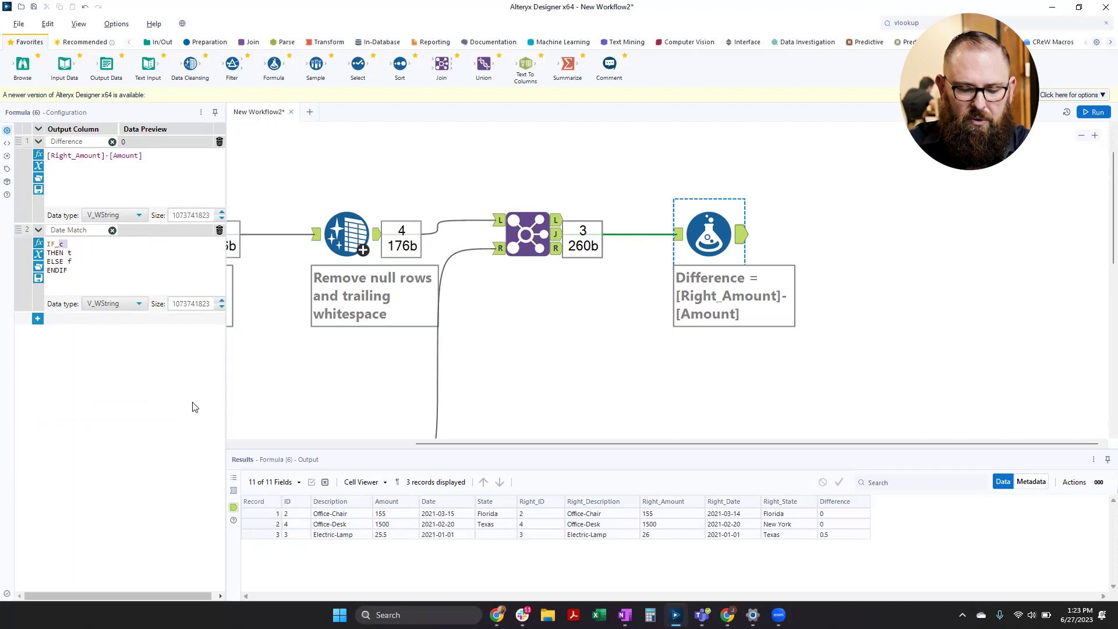
pyautogui.write('date')
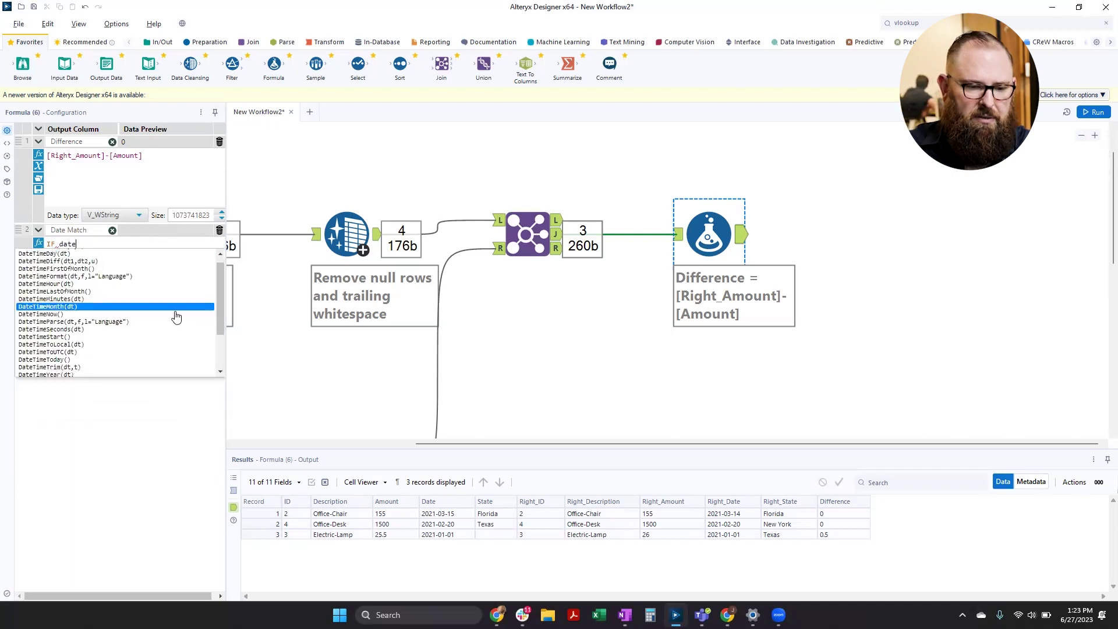
pyautogui.scroll(-3, 175, 316)
pyautogui.doubleClick(79, 367)
pyautogui.press('Down')
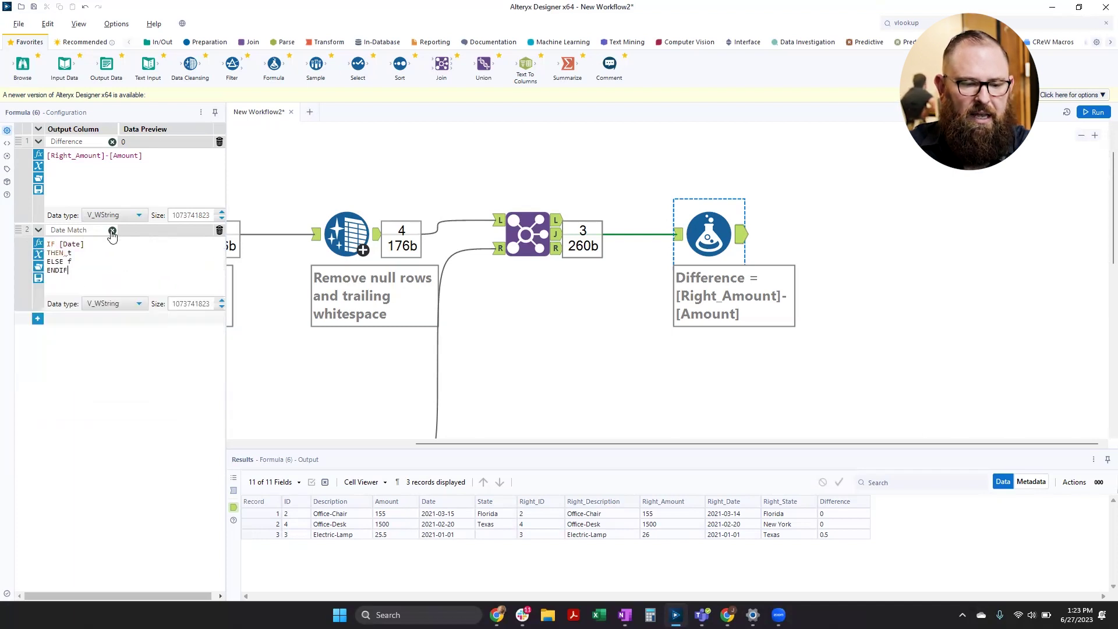
pyautogui.click(127, 245)
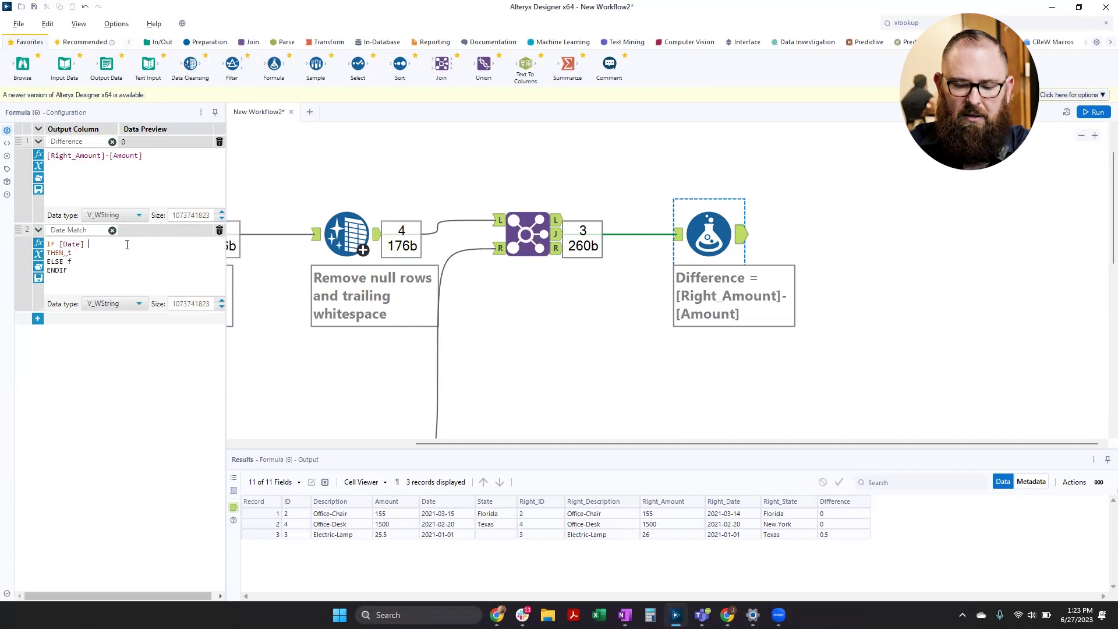
pyautogui.write('= ')
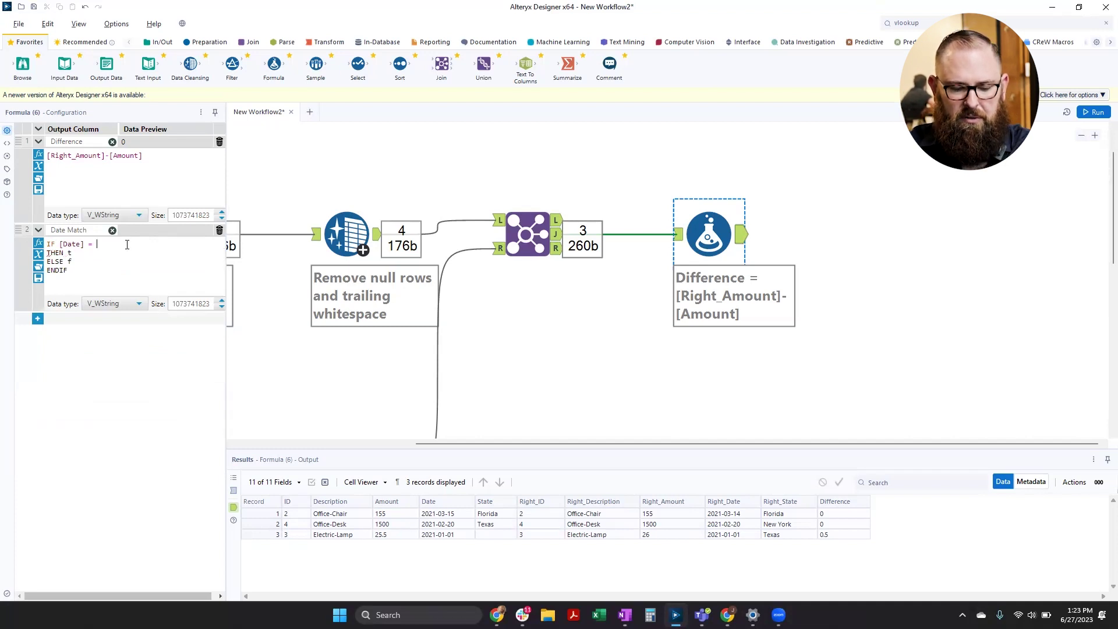
pyautogui.write('date')
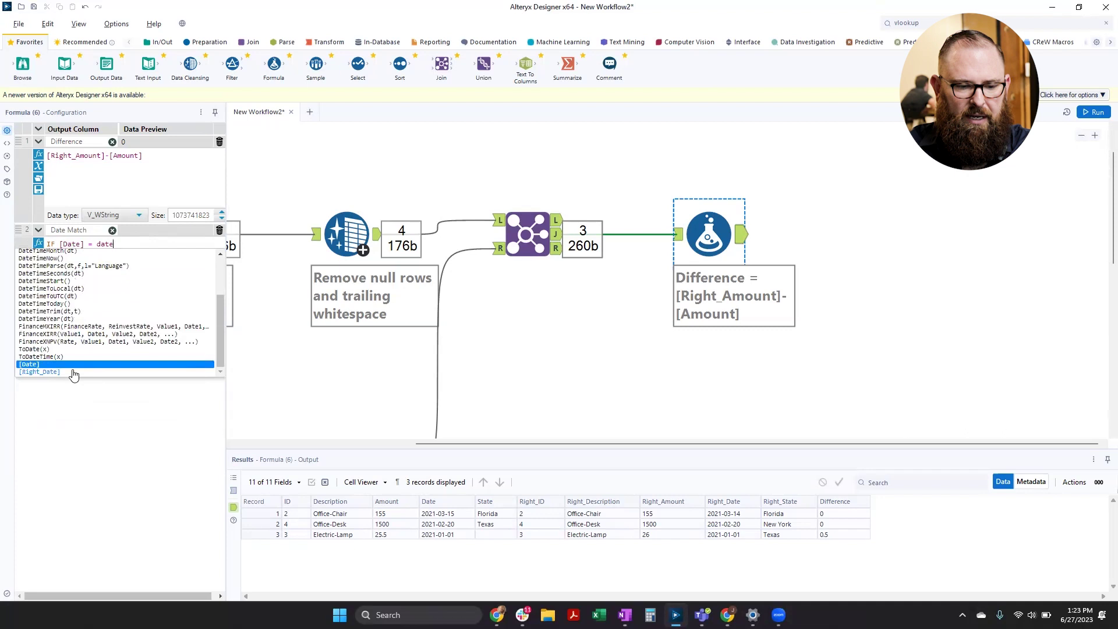
pyautogui.doubleClick(73, 373)
# - Complete the expression with THEN 'Yes' ELSE 'No' ENDIF and run the workflow
pyautogui.click(85, 255)
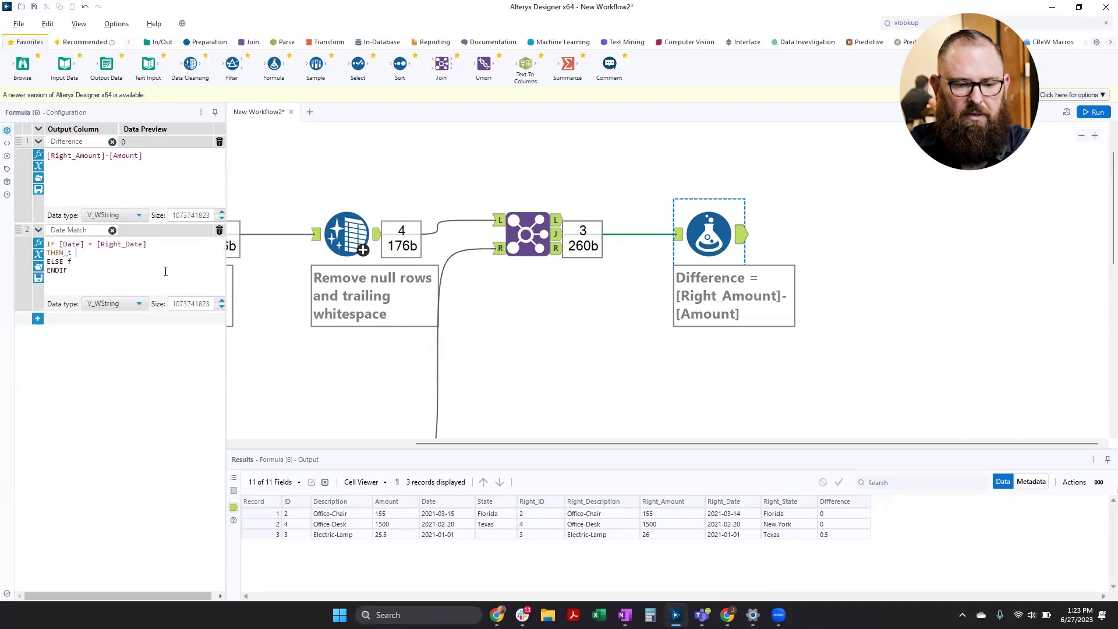
pyautogui.press('BackSpace')
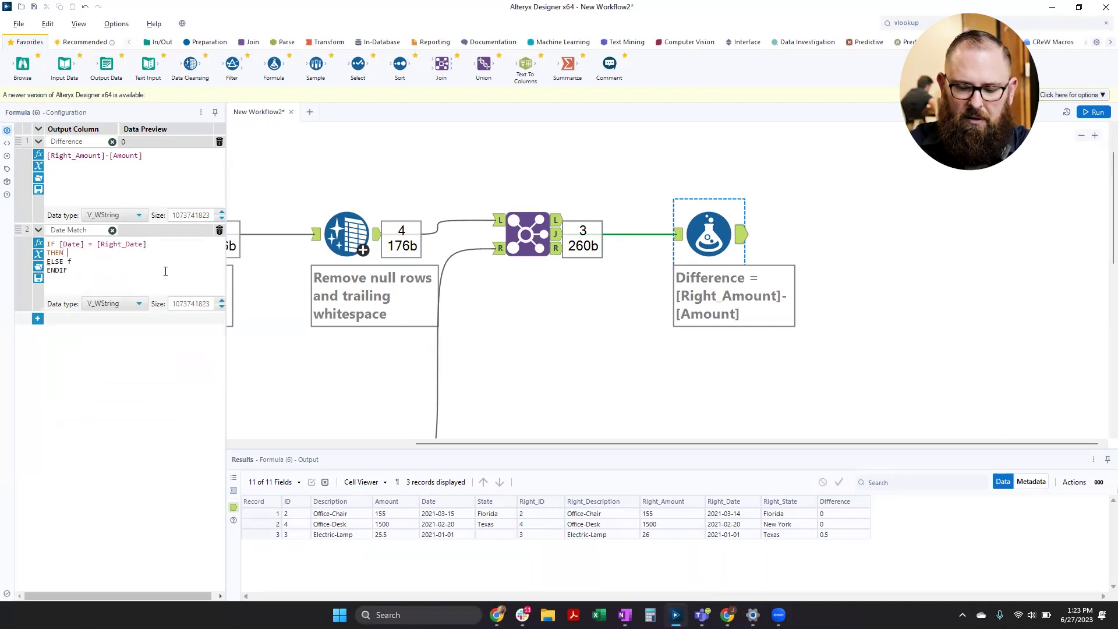
pyautogui.write("'Yes")
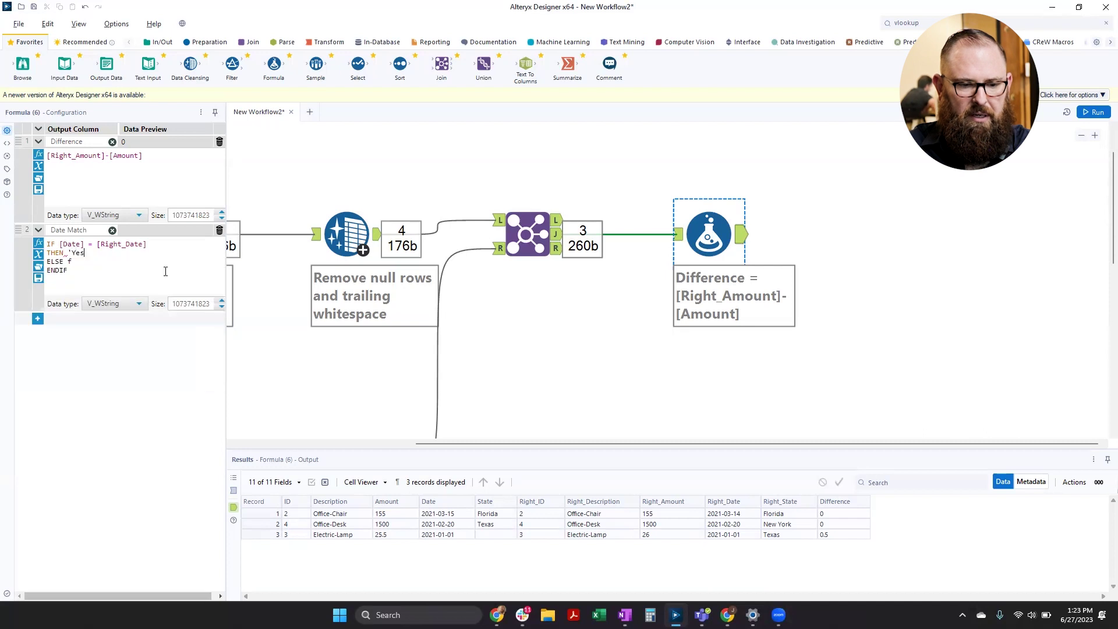
pyautogui.write("' ELSE ")
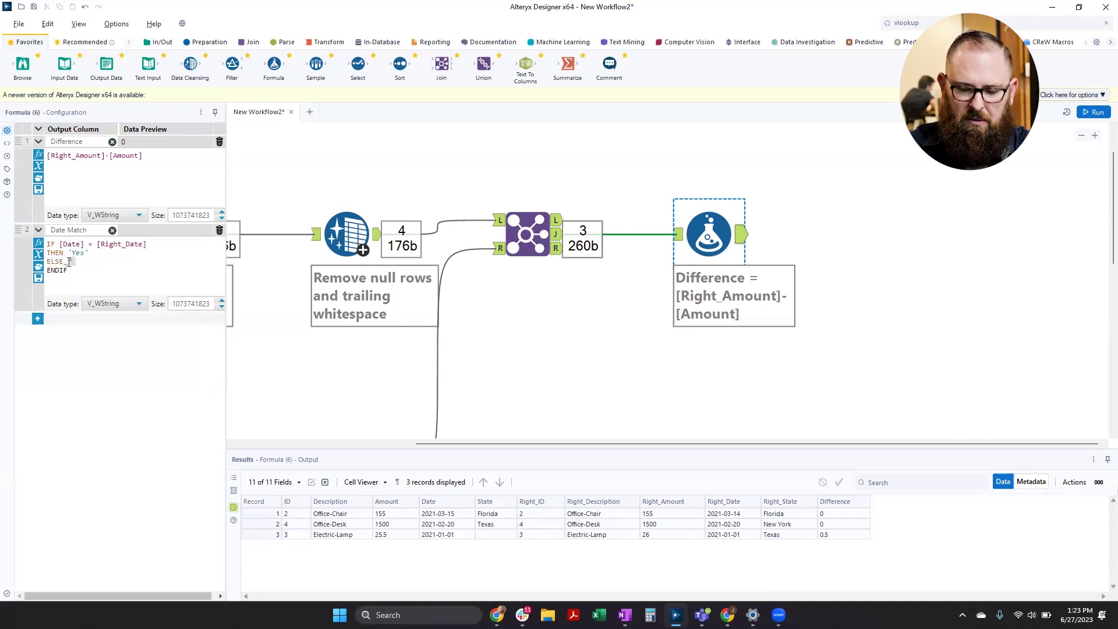
pyautogui.write("'No'")
pyautogui.press('Return')
pyautogui.write('ENDIF')
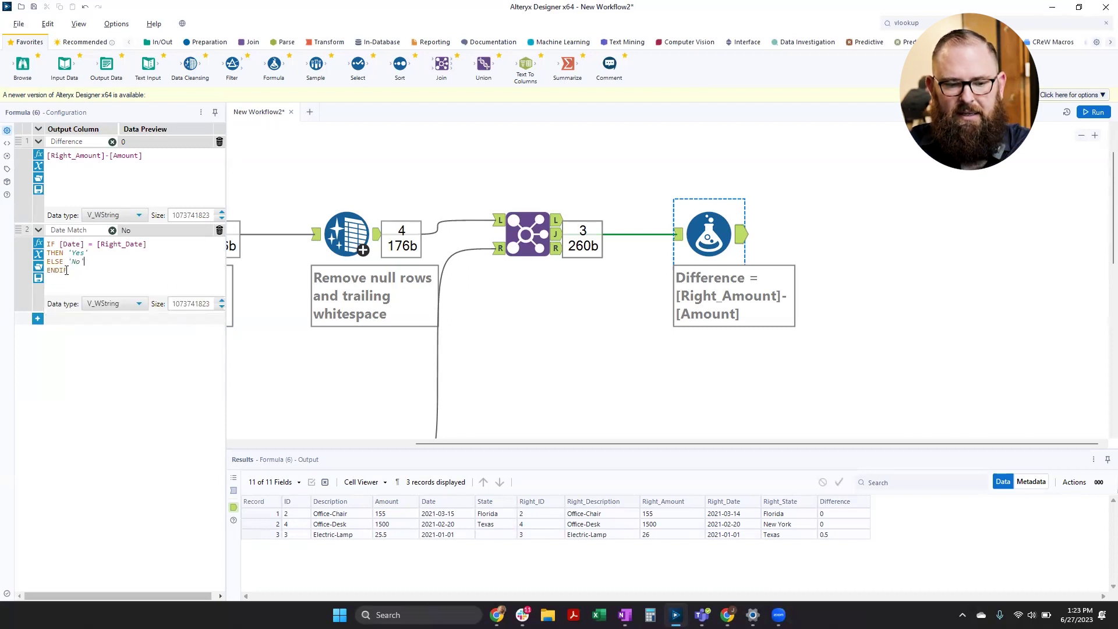
pyautogui.click(1098, 113)
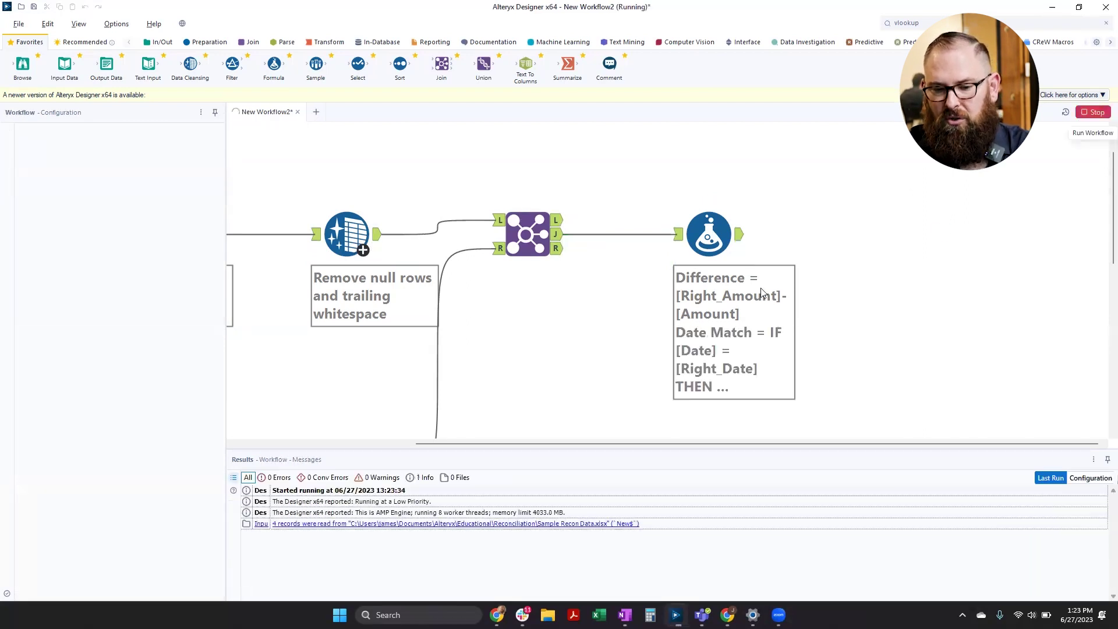
# - Check the Formula output's Date Match values No, Yes, Yes and place a Filter after it
pyautogui.click(740, 236)
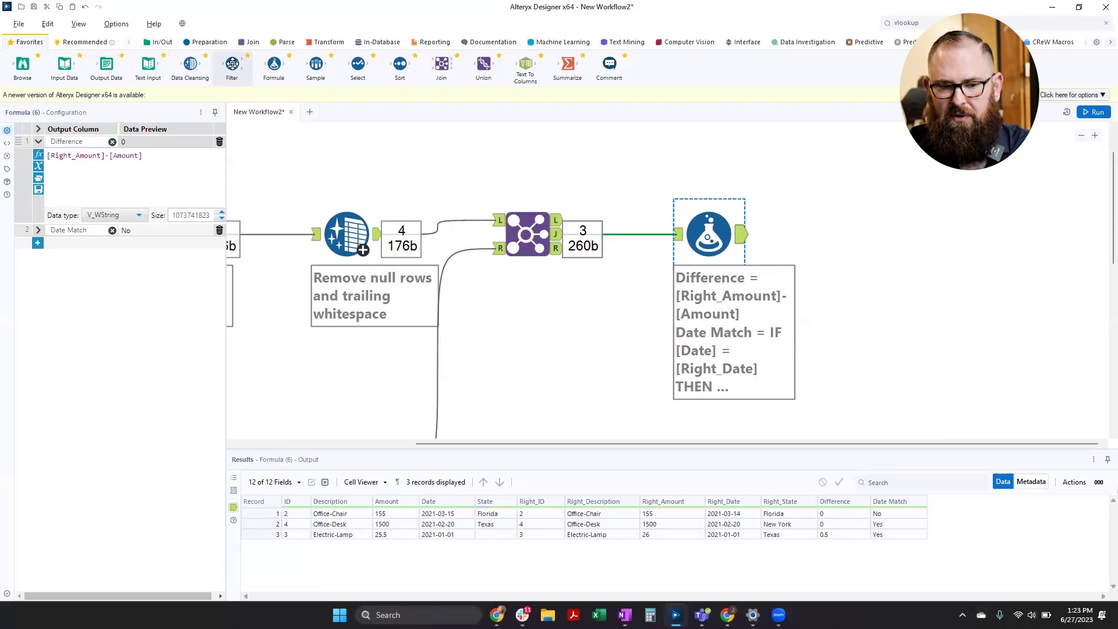
pyautogui.moveTo(232, 64); pyautogui.dragTo(862, 233)
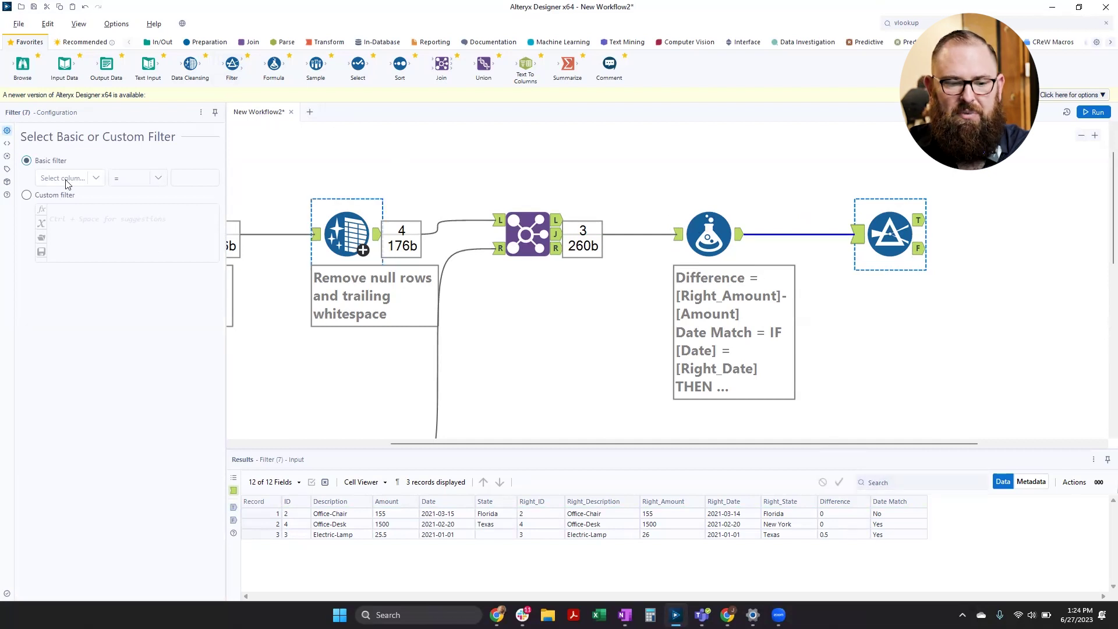
# - Set a basic filter Difference Equals 0 and run, sending 2 records True and 1 False
pyautogui.click(96, 179)
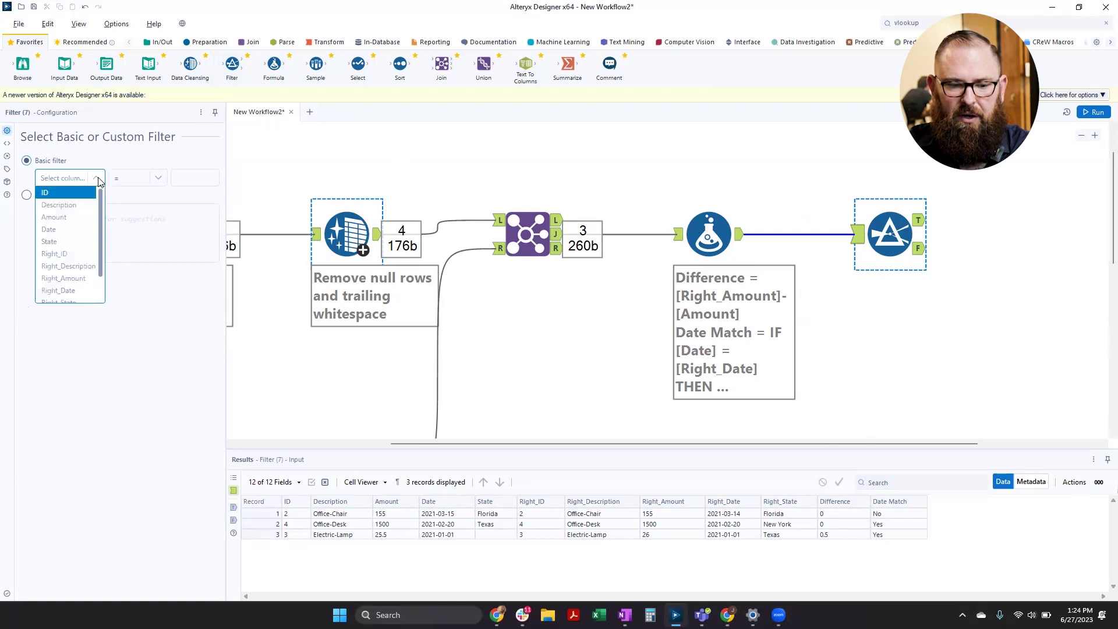
pyautogui.scroll(-2, 68, 289)
pyautogui.click(57, 284)
pyautogui.click(195, 176)
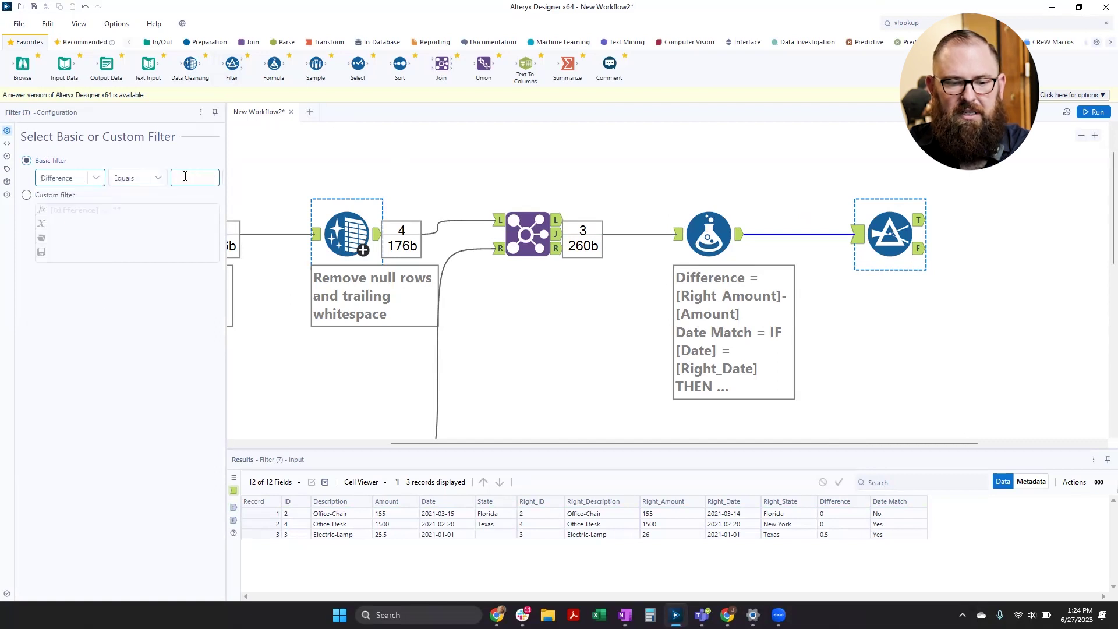
pyautogui.write('0')
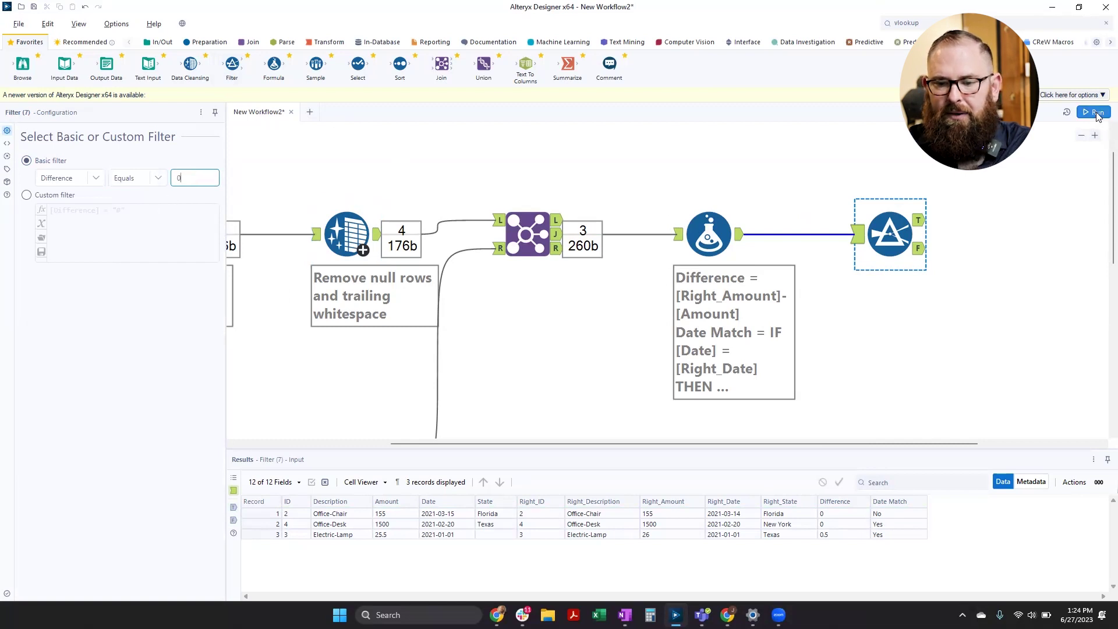
pyautogui.click(825, 317)
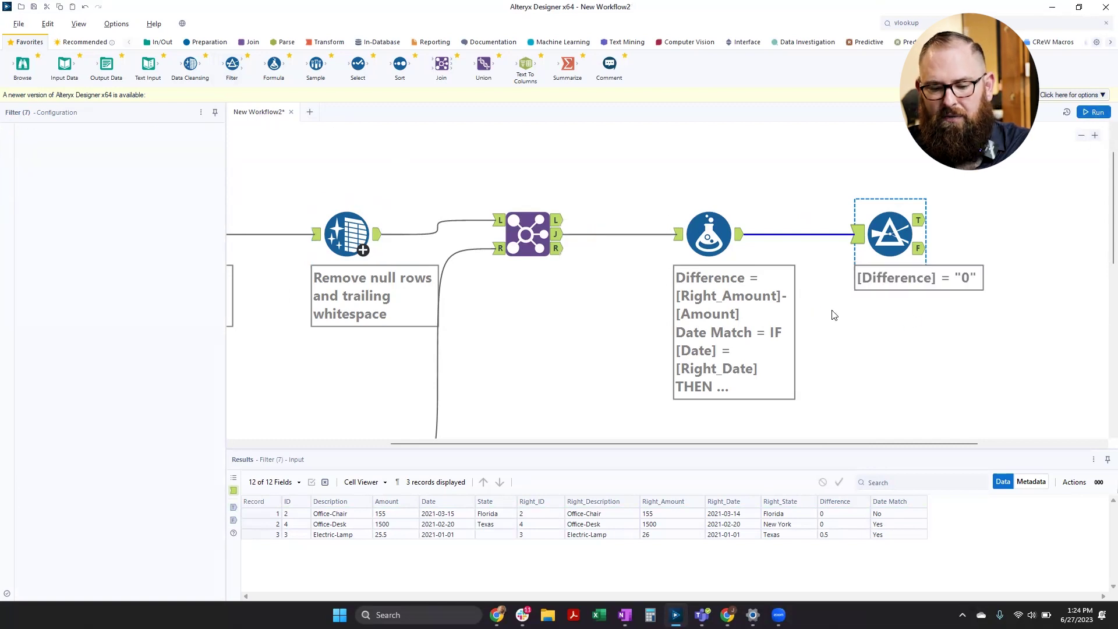
pyautogui.hotkey('ctrl', 'r')
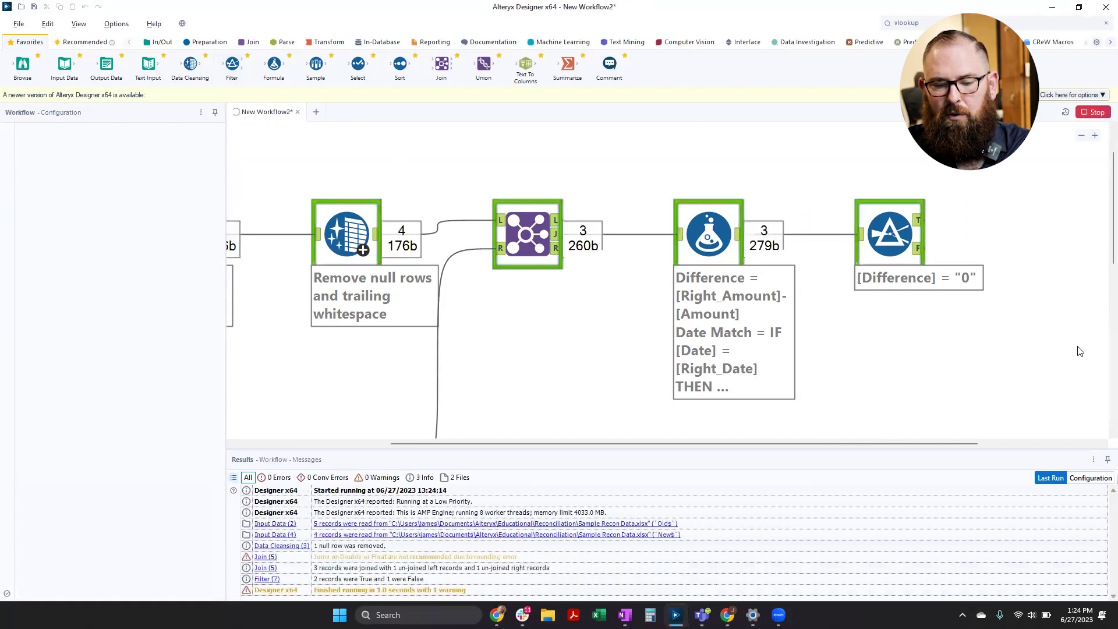
pyautogui.click(922, 249)
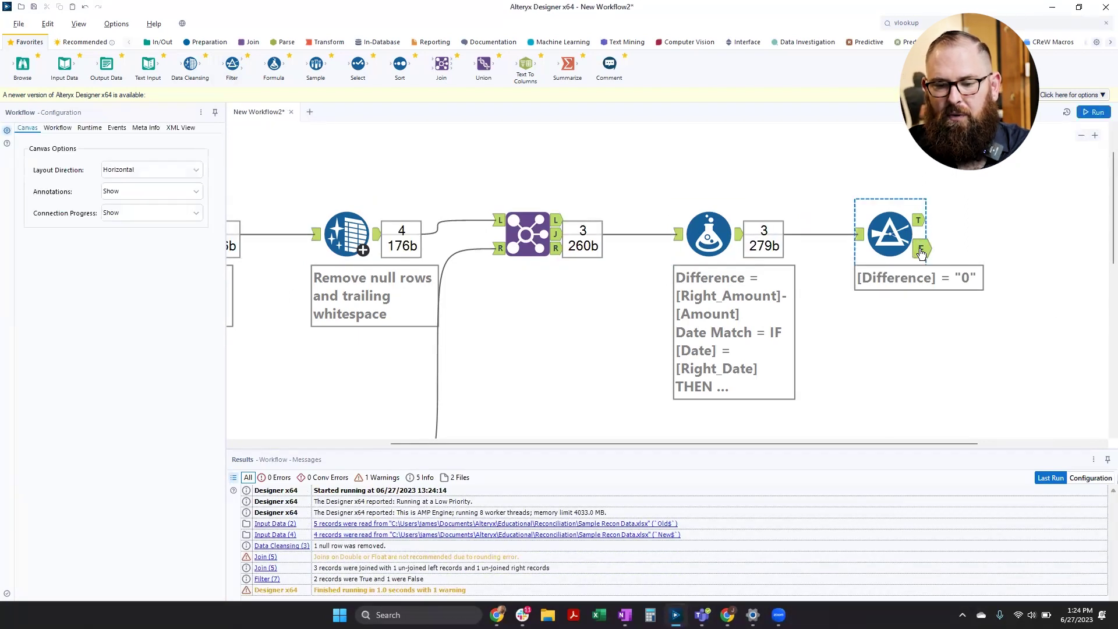
# - Inspect the two True records with Difference 0 and the Electric-Lamp record in False
pyautogui.click(922, 225)
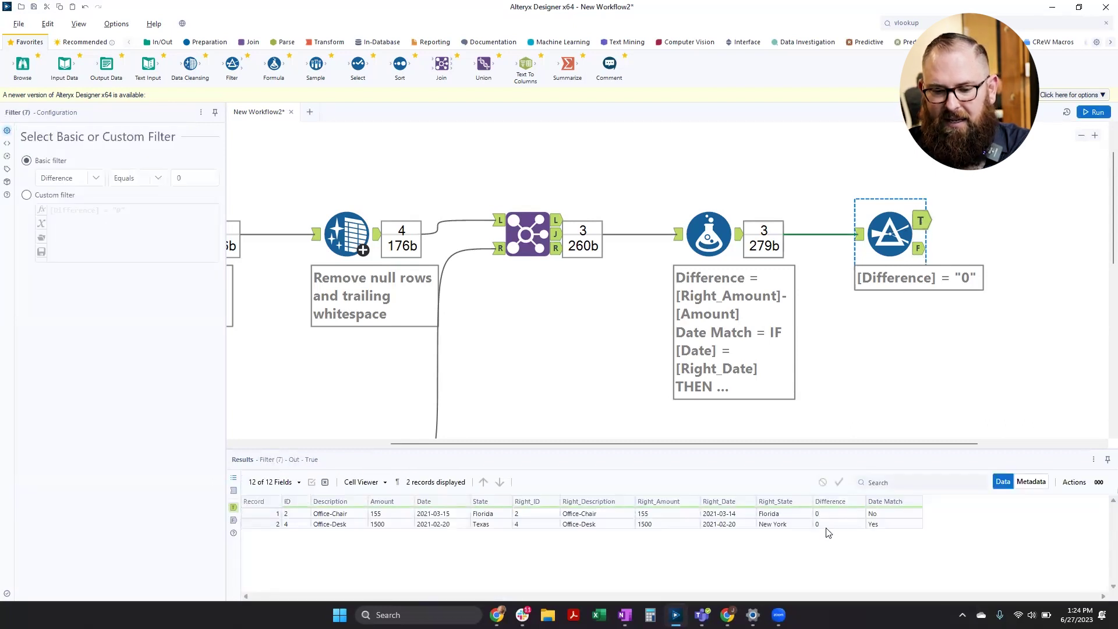
pyautogui.click(920, 252)
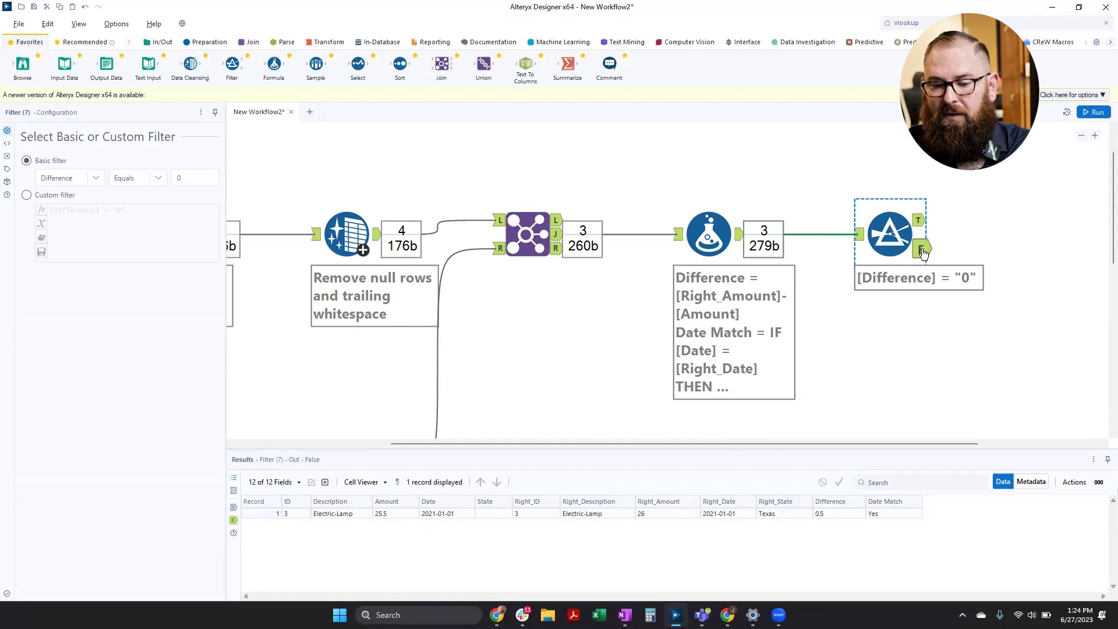
pyautogui.moveTo(959, 443); pyautogui.dragTo(1034, 442)
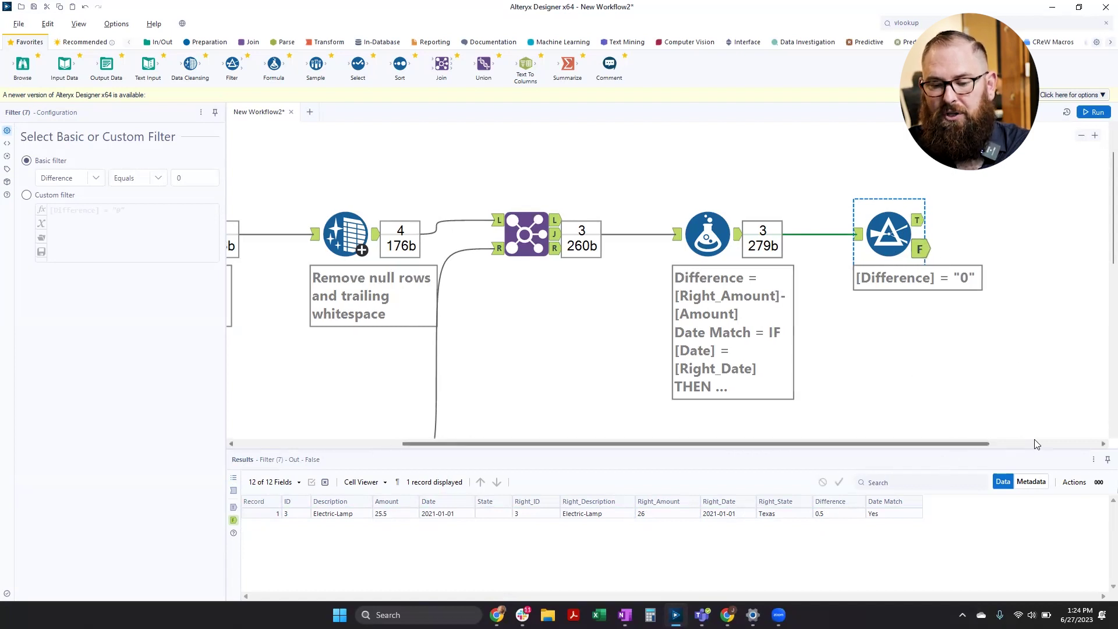
# - Place an Output Data tool connected to the Filter's True output
pyautogui.moveTo(120, 63); pyautogui.dragTo(961, 245)
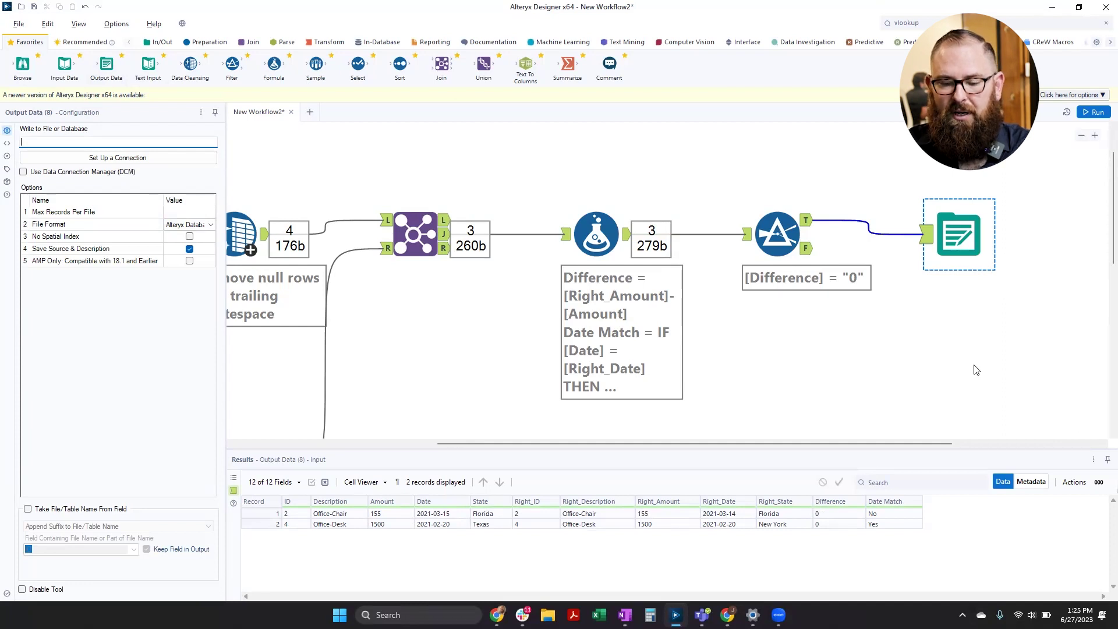
pyautogui.scroll(-1, 575, 302)
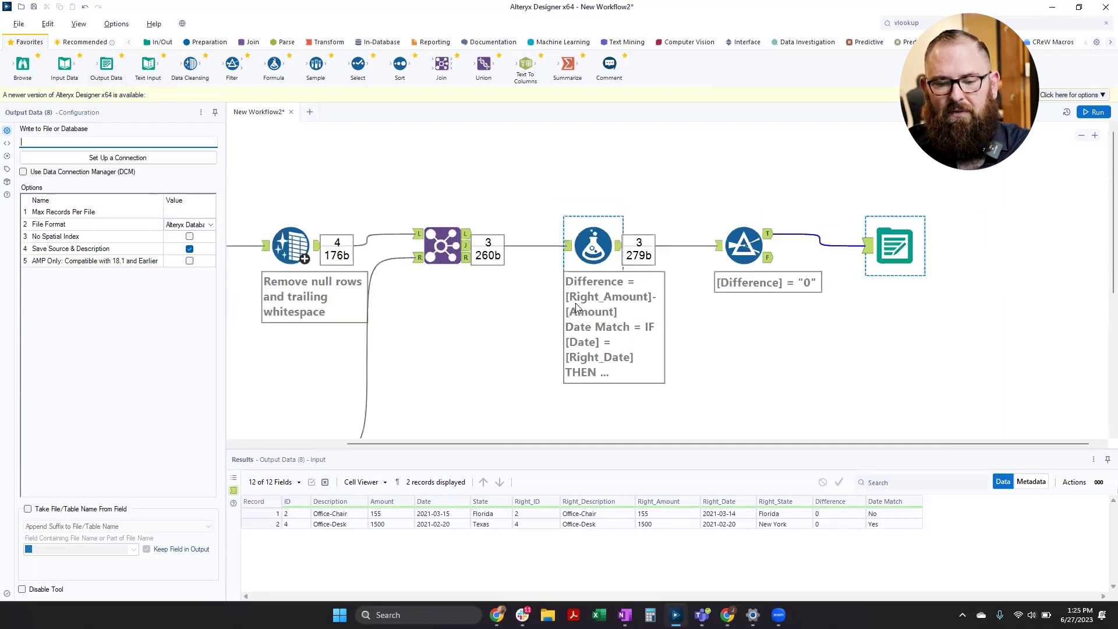
pyautogui.scroll(-1, 575, 302)
pyautogui.moveTo(616, 443); pyautogui.dragTo(498, 439)
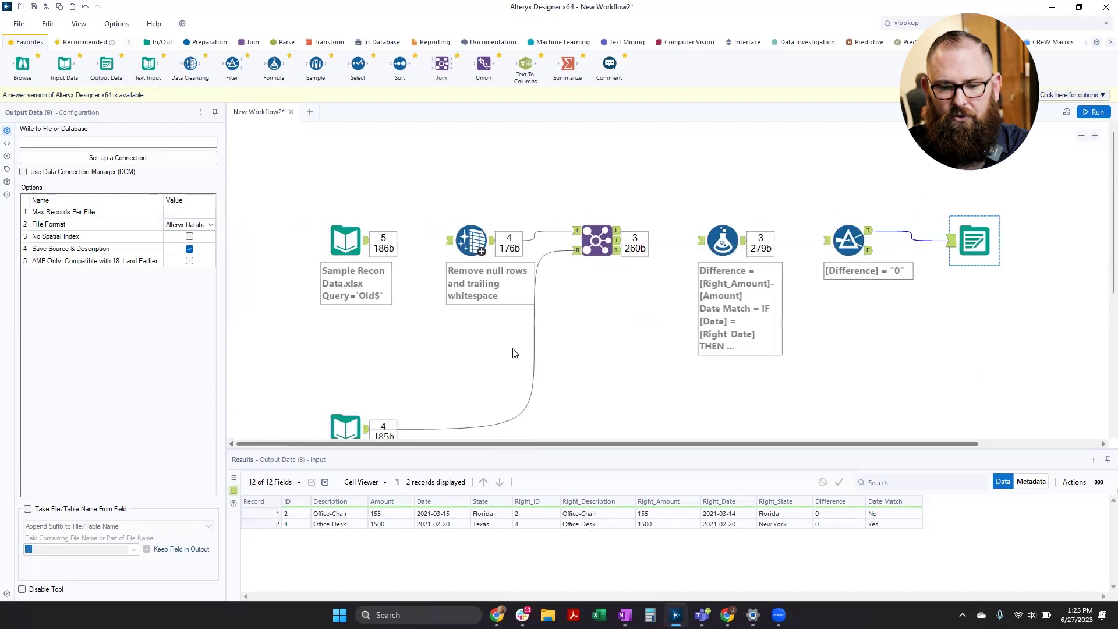
# - Select the Old$ sheet Input Data tool to see its settings and five-record preview
pyautogui.scroll(-2, 513, 353)
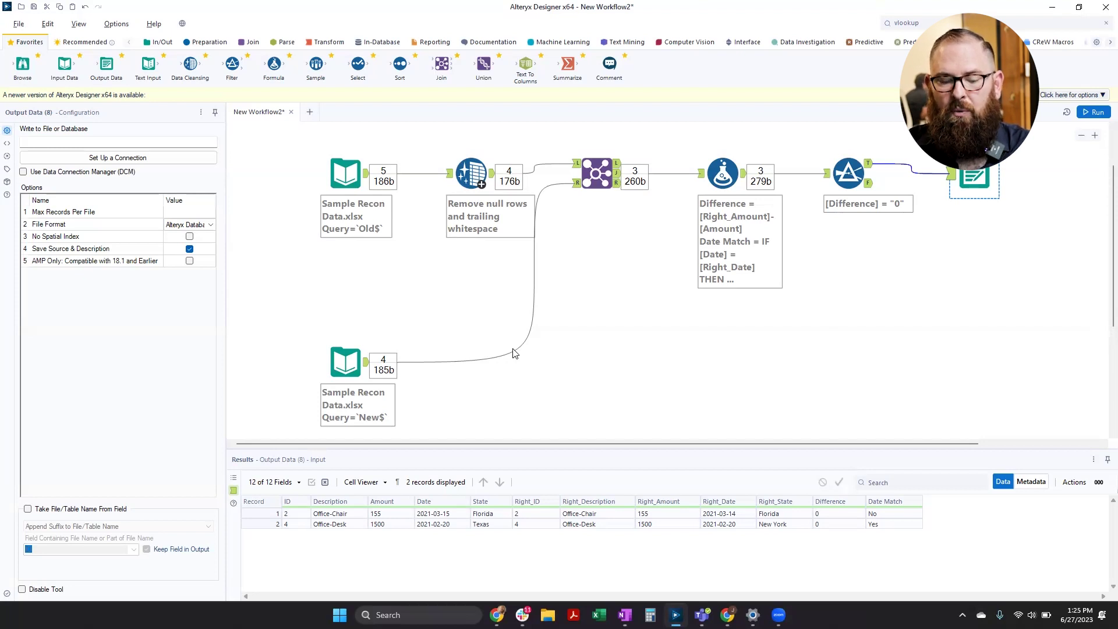
pyautogui.click(344, 175)
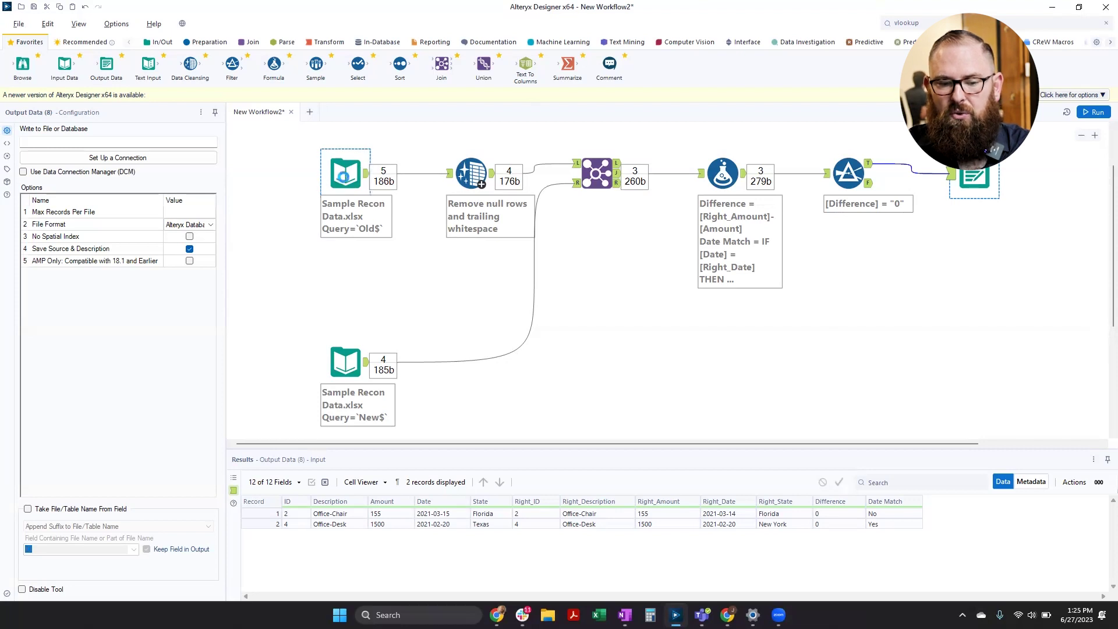